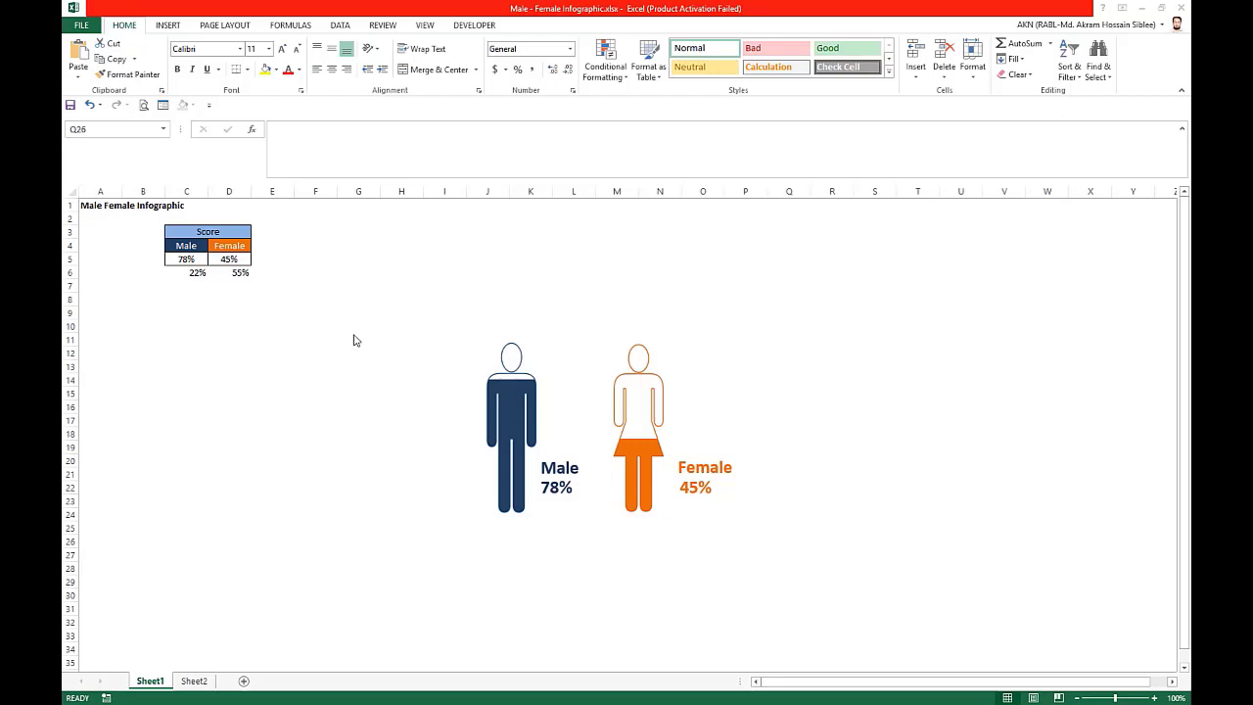
Step: Enter 45 as the Male score in C5 and 78 as the Female score in D5
left_click(113, 201)
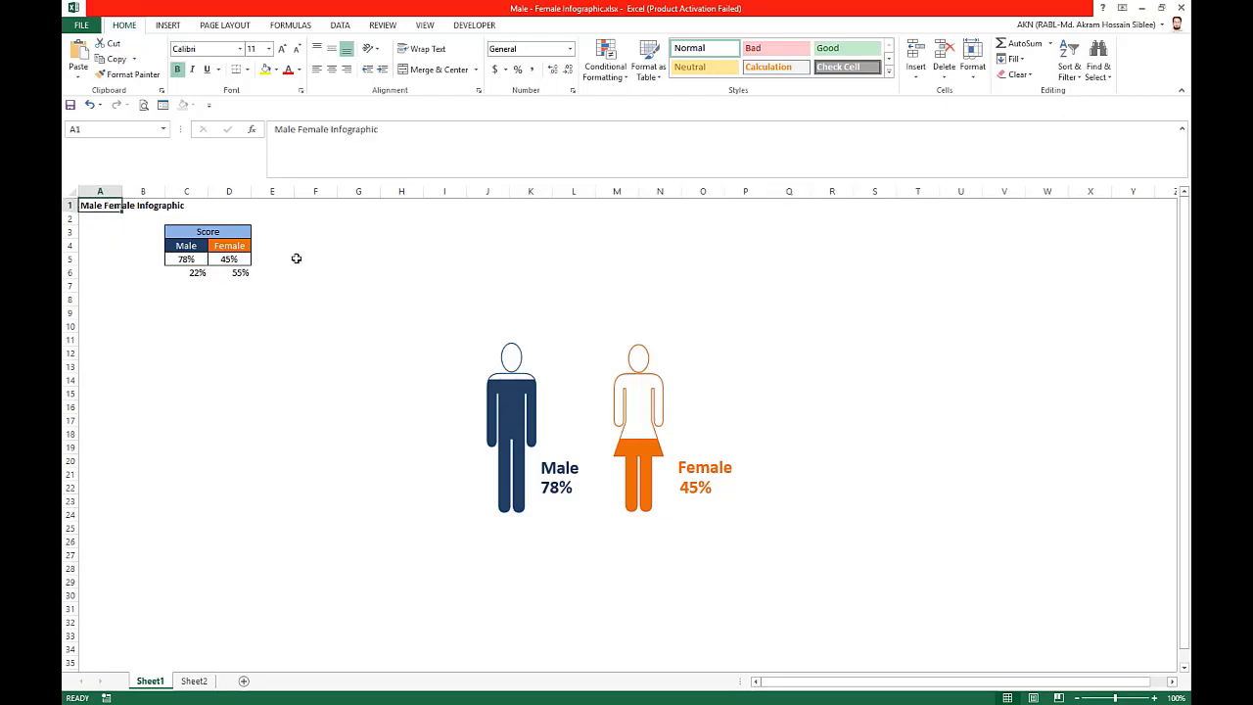
left_click(360, 351)
left_click(191, 261)
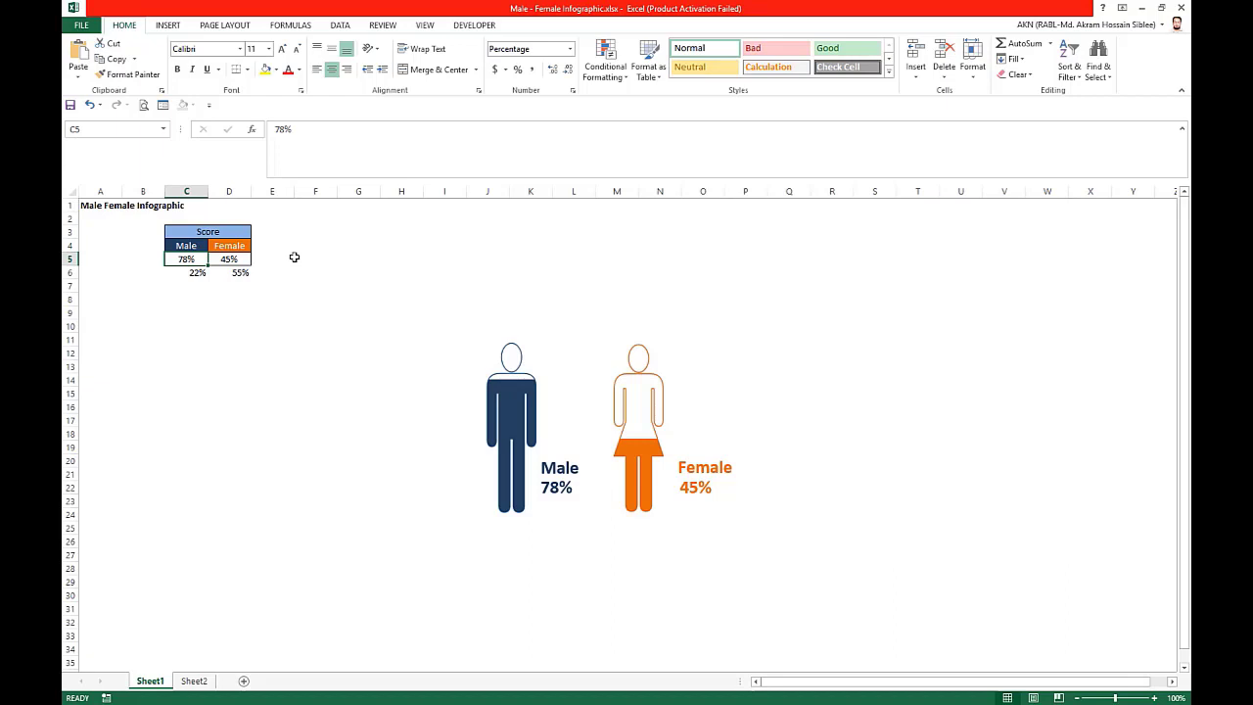
type("45")
key("Return")
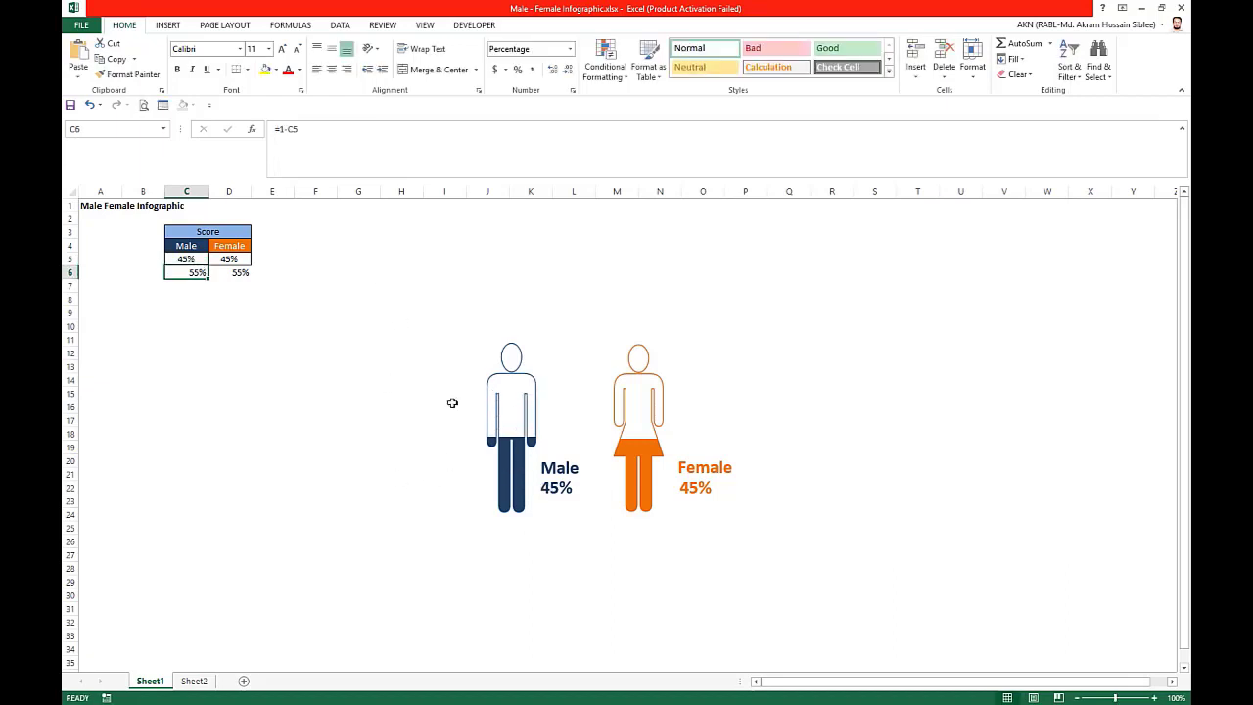
left_click(187, 258)
key("Right")
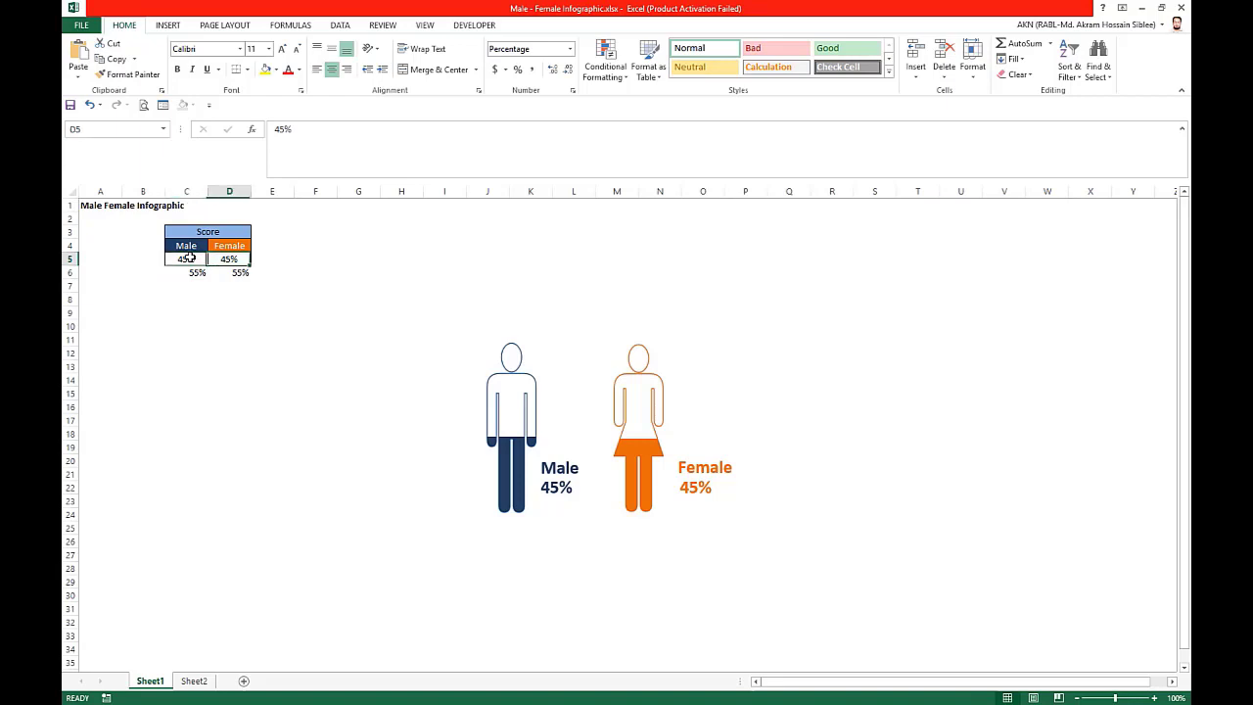
type("78")
key("Return")
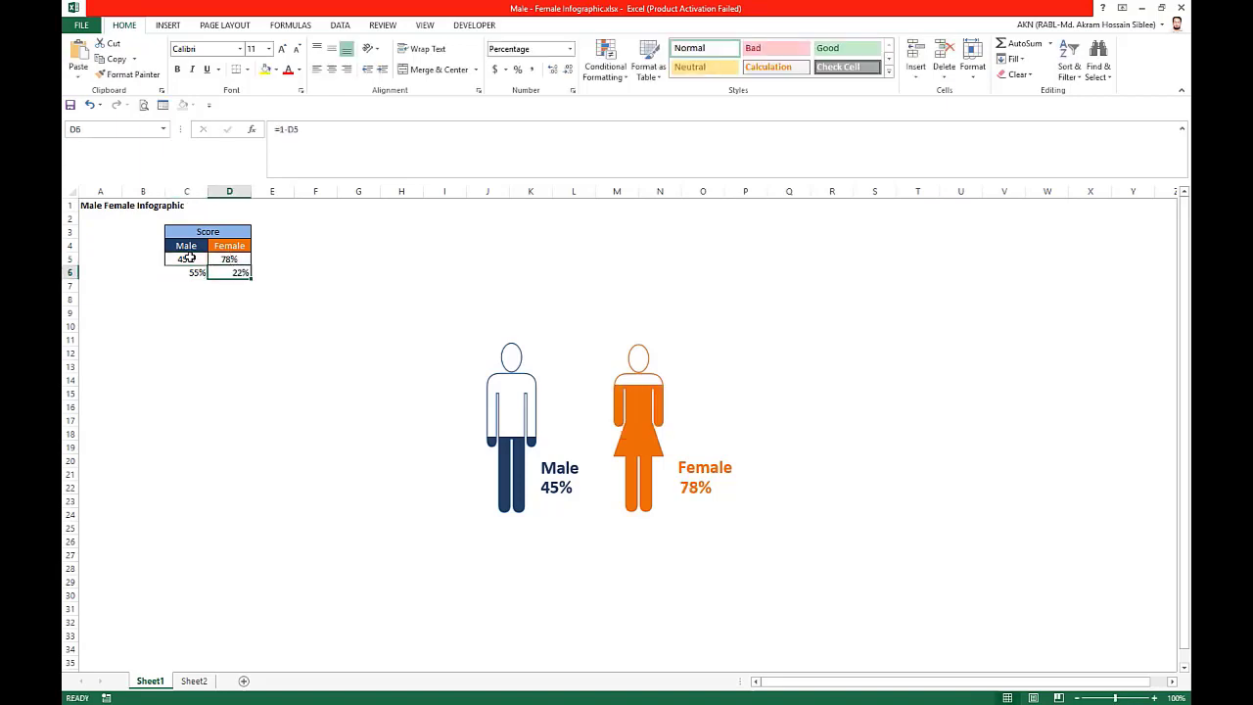
left_click(335, 349)
Step: Copy the title and score table A1:E7 and paste it at A1 on Sheet2
left_click_drag(87, 203, 287, 294)
key("ctrl+c")
left_click(194, 680)
left_click(102, 206)
key("ctrl+v")
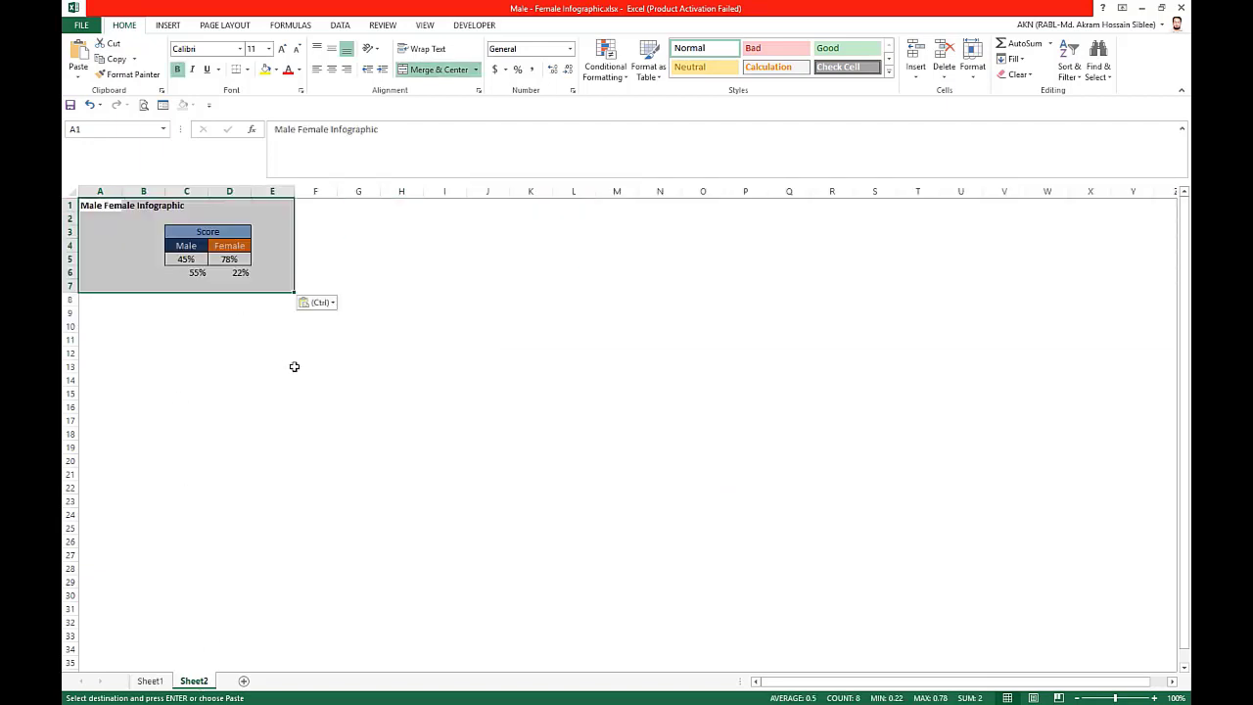
left_click(293, 365)
Step: Check the remainder formula in C6 and select the Male score and remainder, C5:C6
left_click(196, 272)
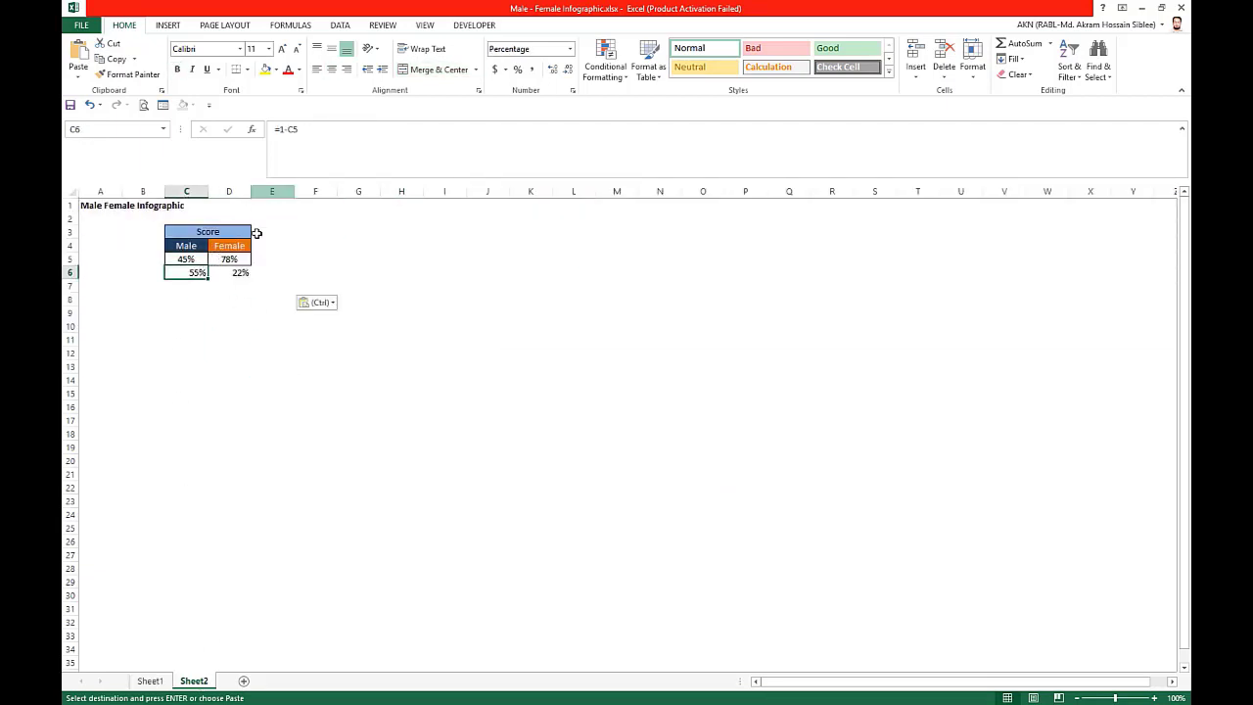
left_click(401, 272)
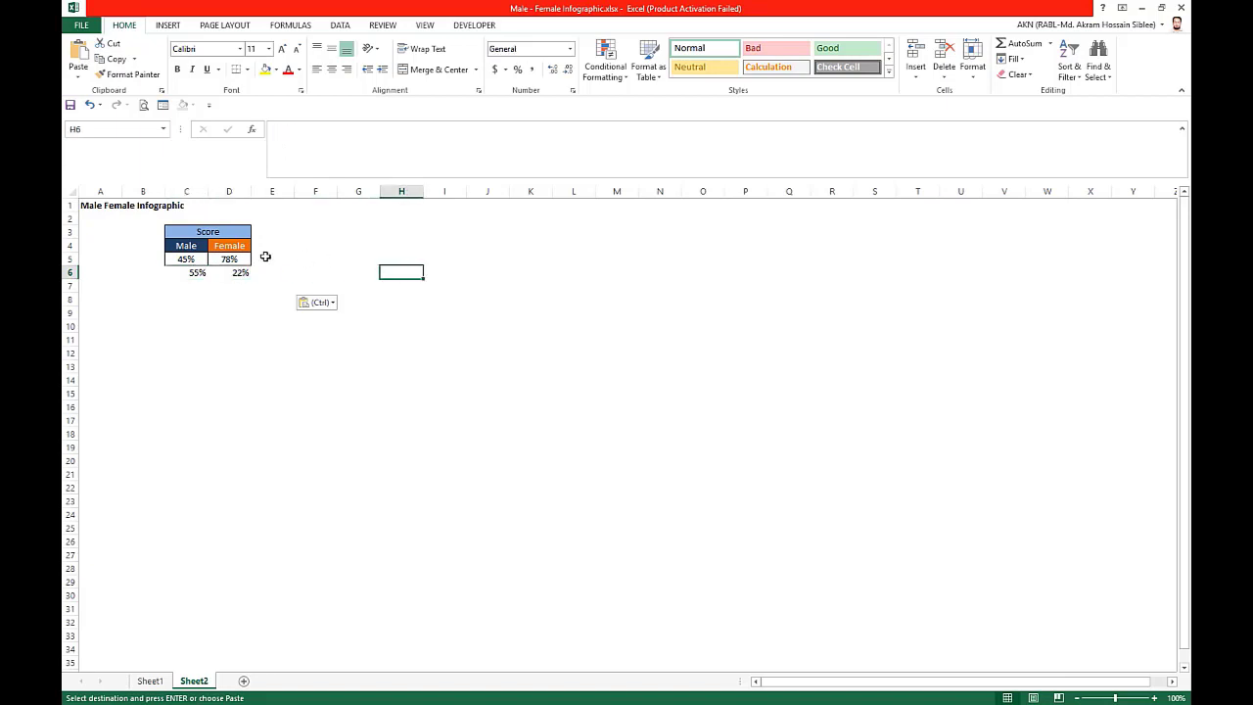
left_click_drag(186, 258, 191, 273)
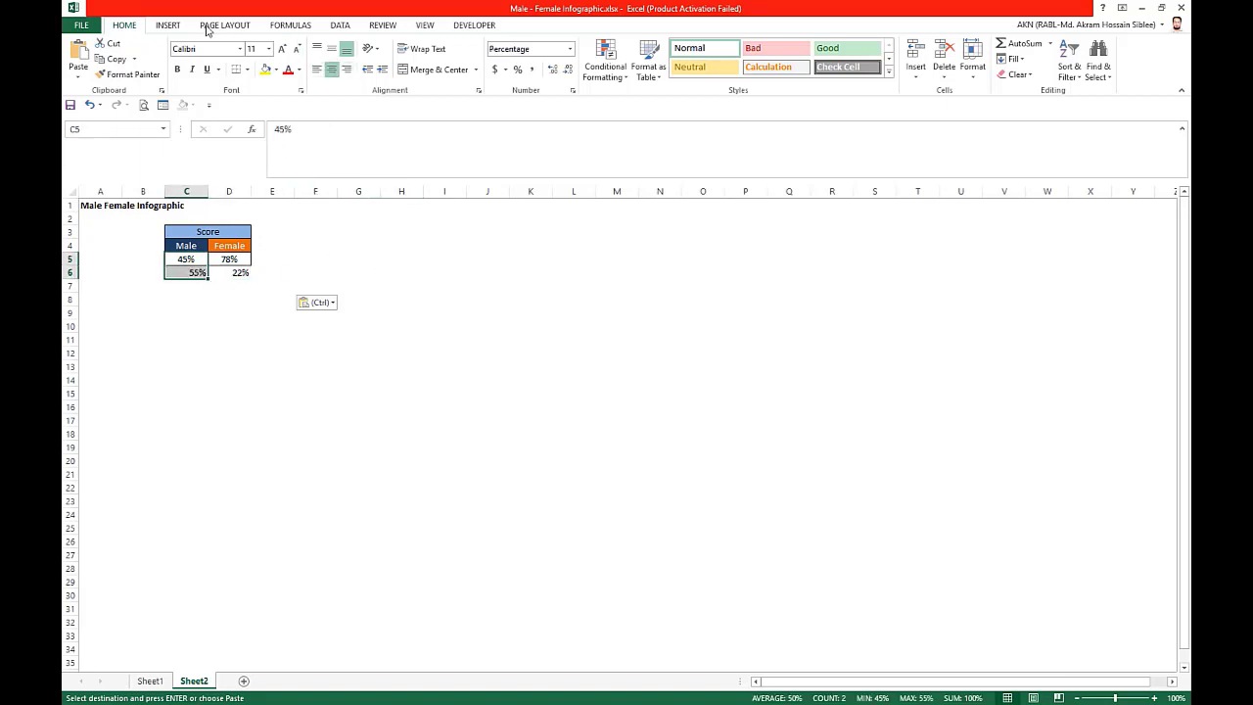
left_click(166, 25)
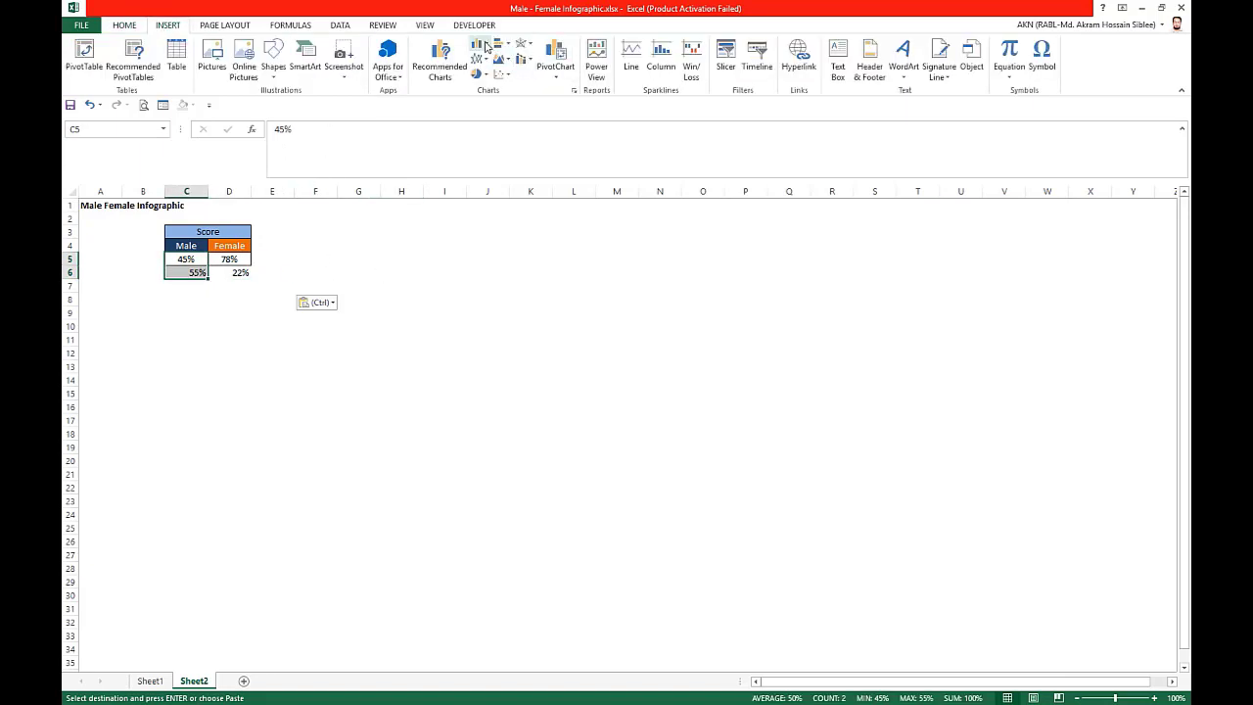
Step: Insert a stacked column chart from C5:C6 and nudge it up and left
left_click(478, 44)
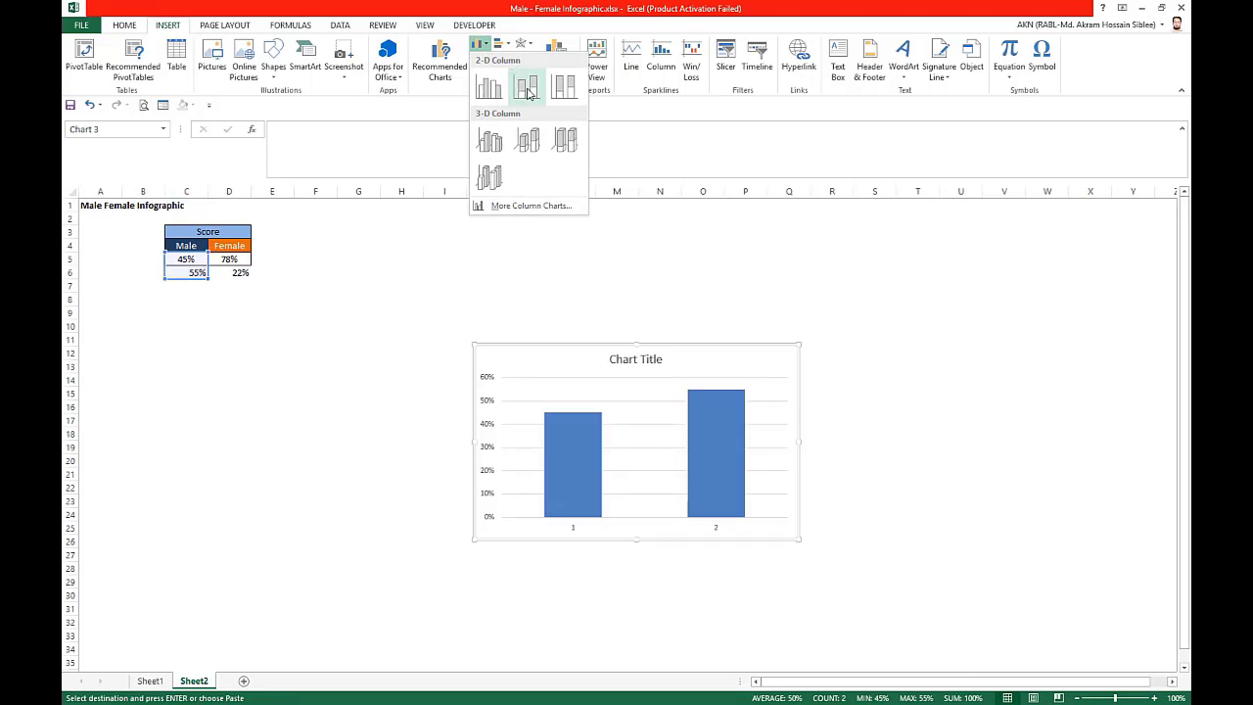
left_click(528, 89)
left_click_drag(668, 346, 660, 297)
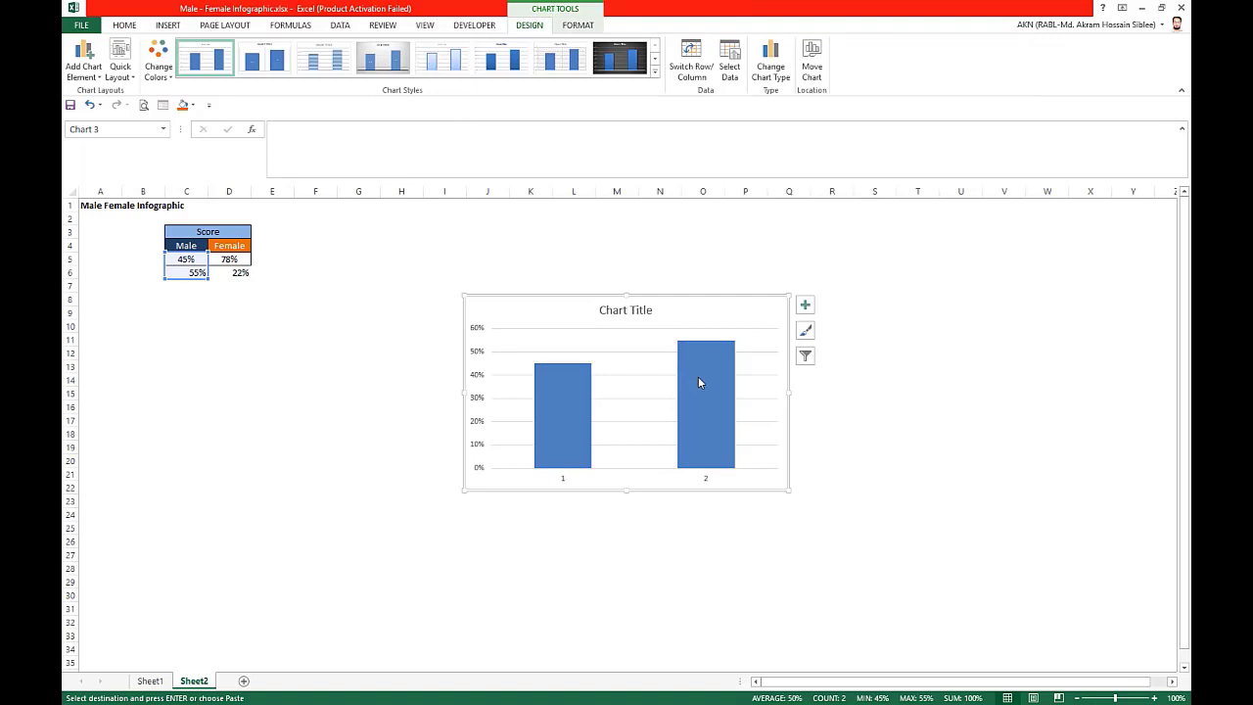
Step: Switch row/column so 45% and 55% stack in one column, and delete the chart title
right_click(698, 382)
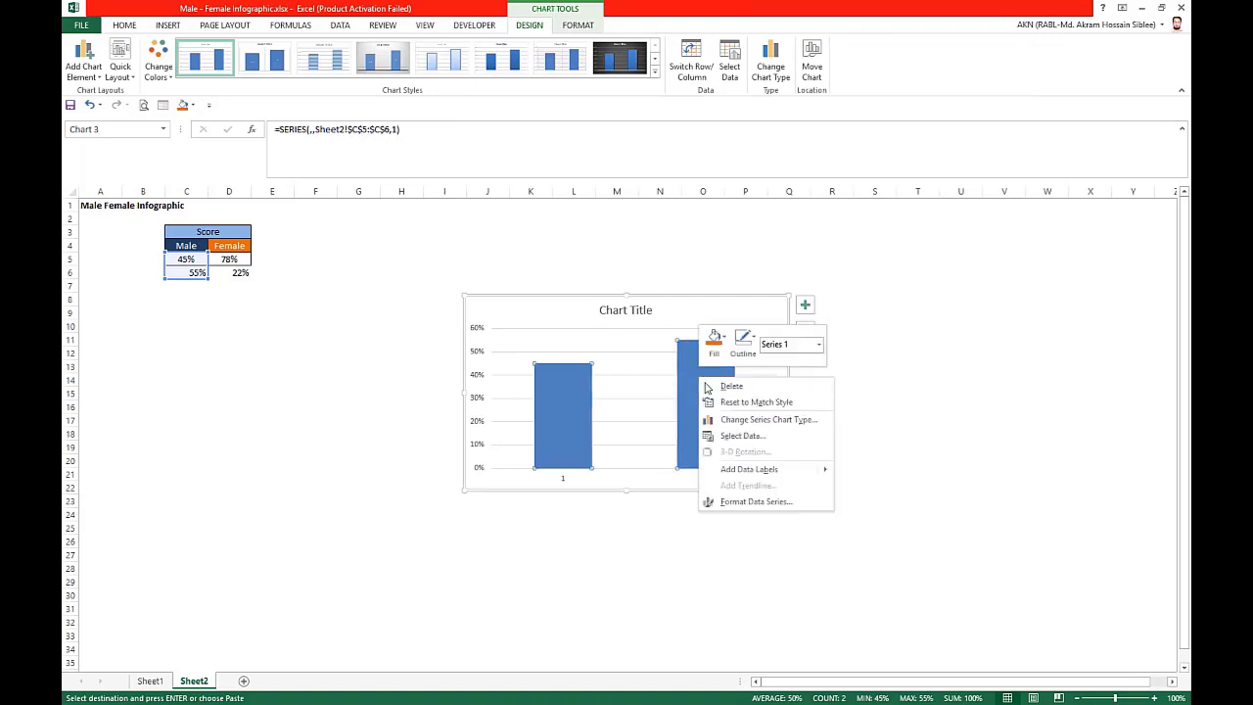
left_click(741, 436)
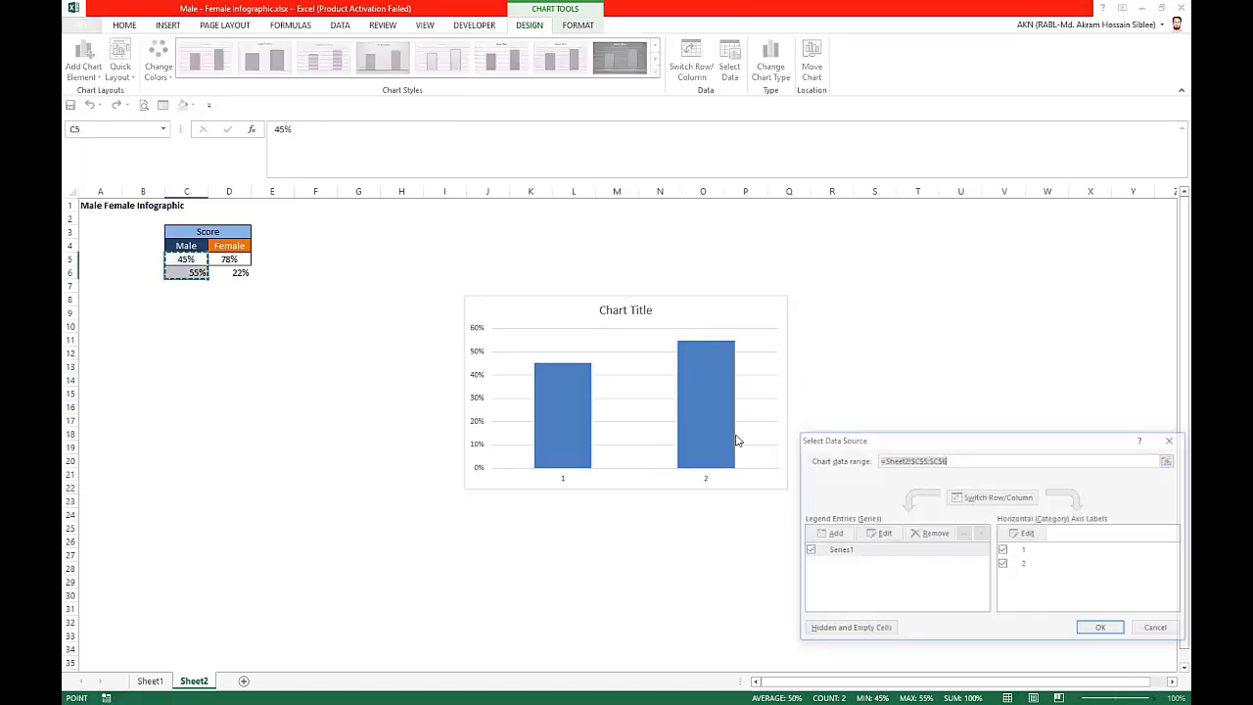
left_click(996, 497)
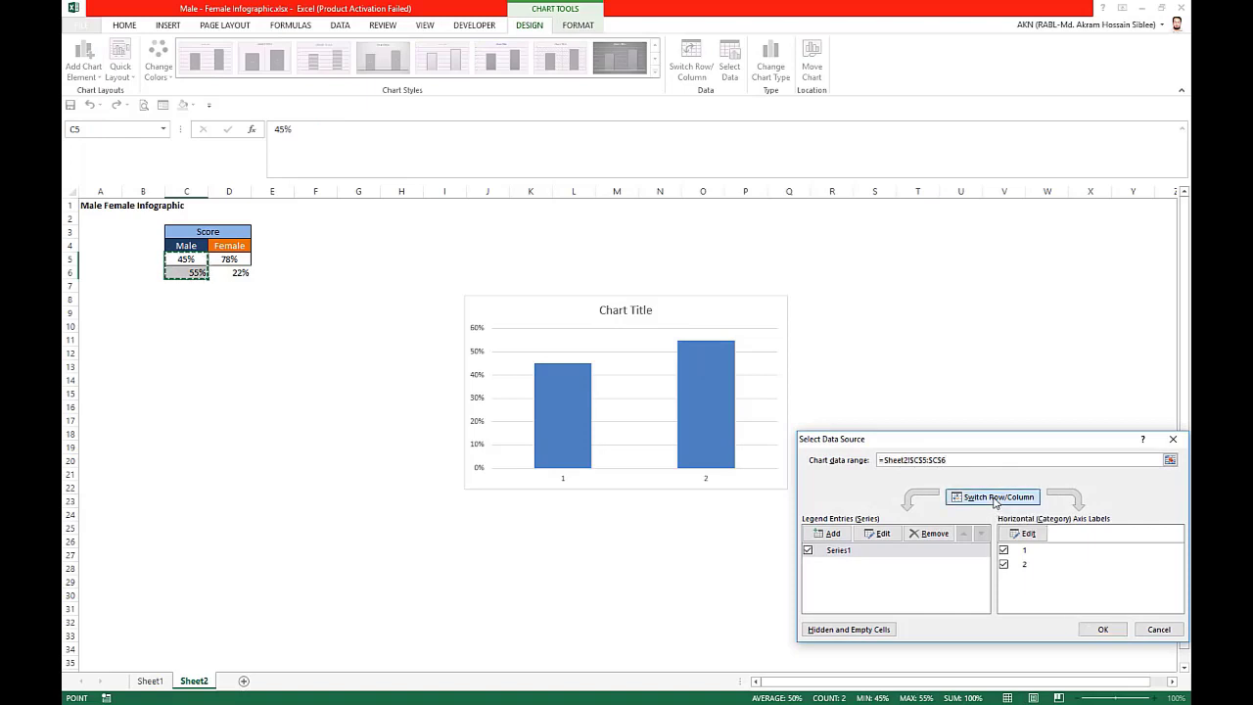
left_click(1091, 634)
left_click(635, 309)
key("Delete")
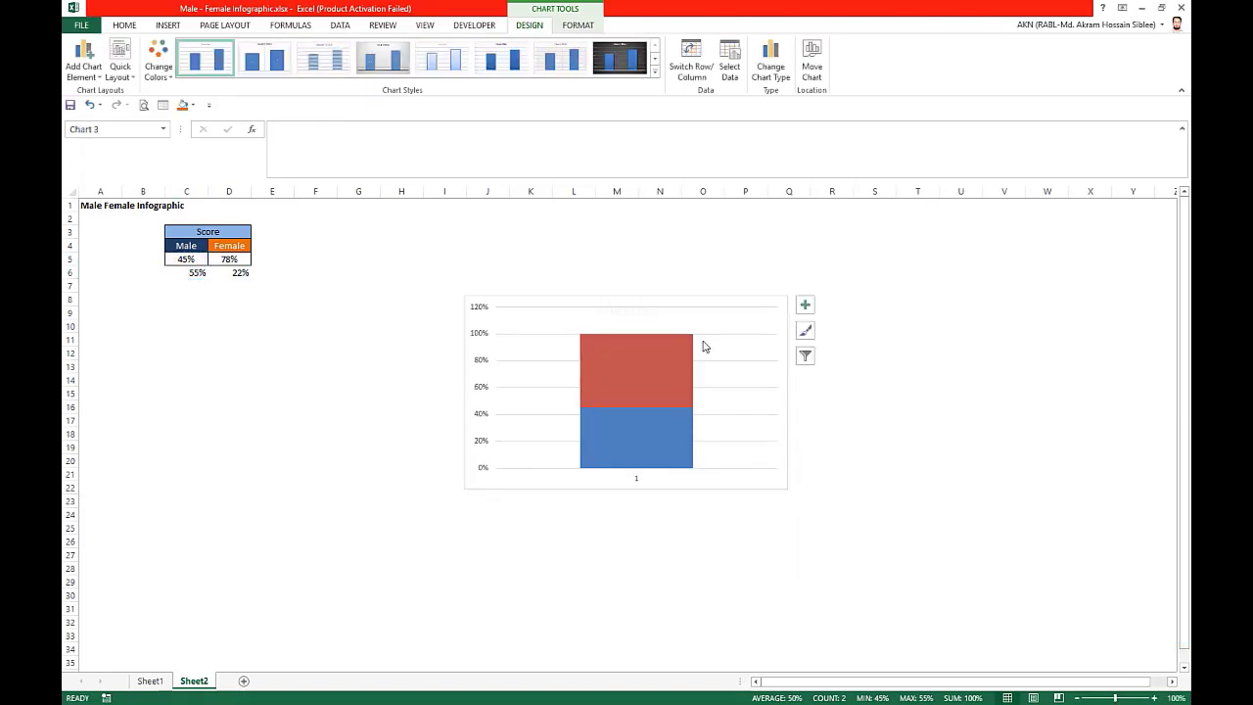
Step: Delete the gridlines and set the vertical axis bounds to minimum 0 and maximum 1
left_click(747, 331)
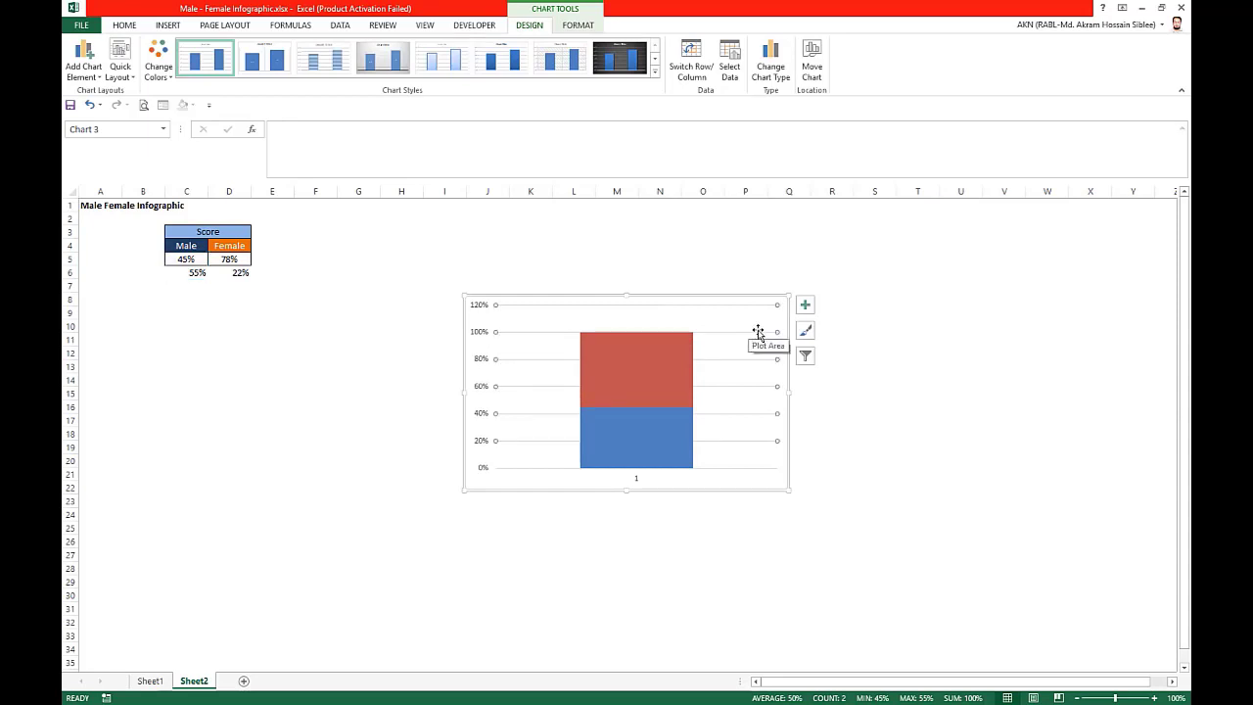
key("Delete")
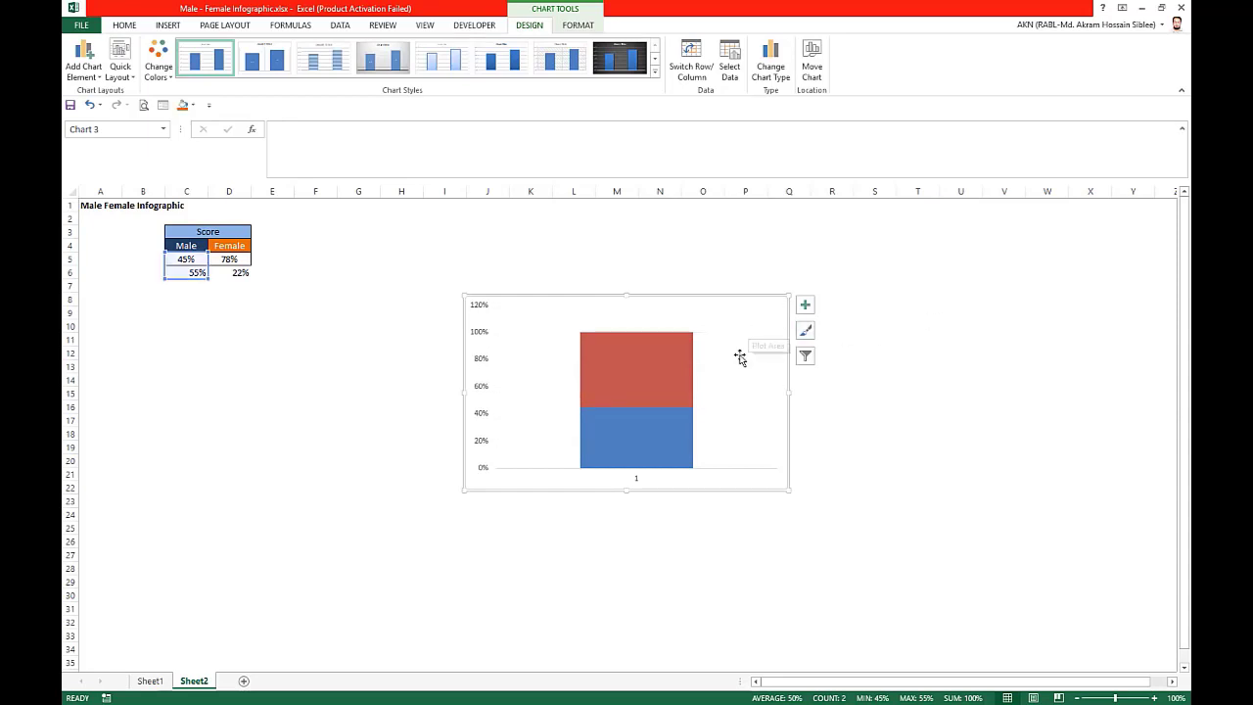
right_click(480, 340)
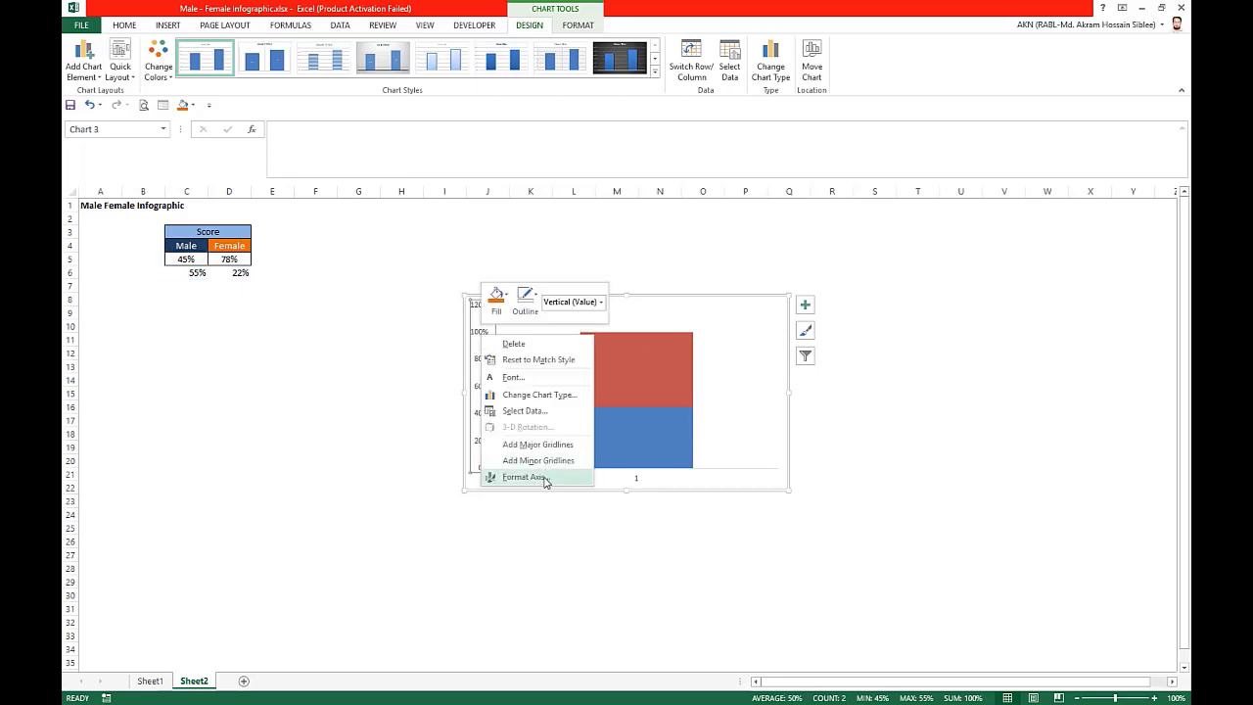
left_click(544, 480)
left_click(952, 160)
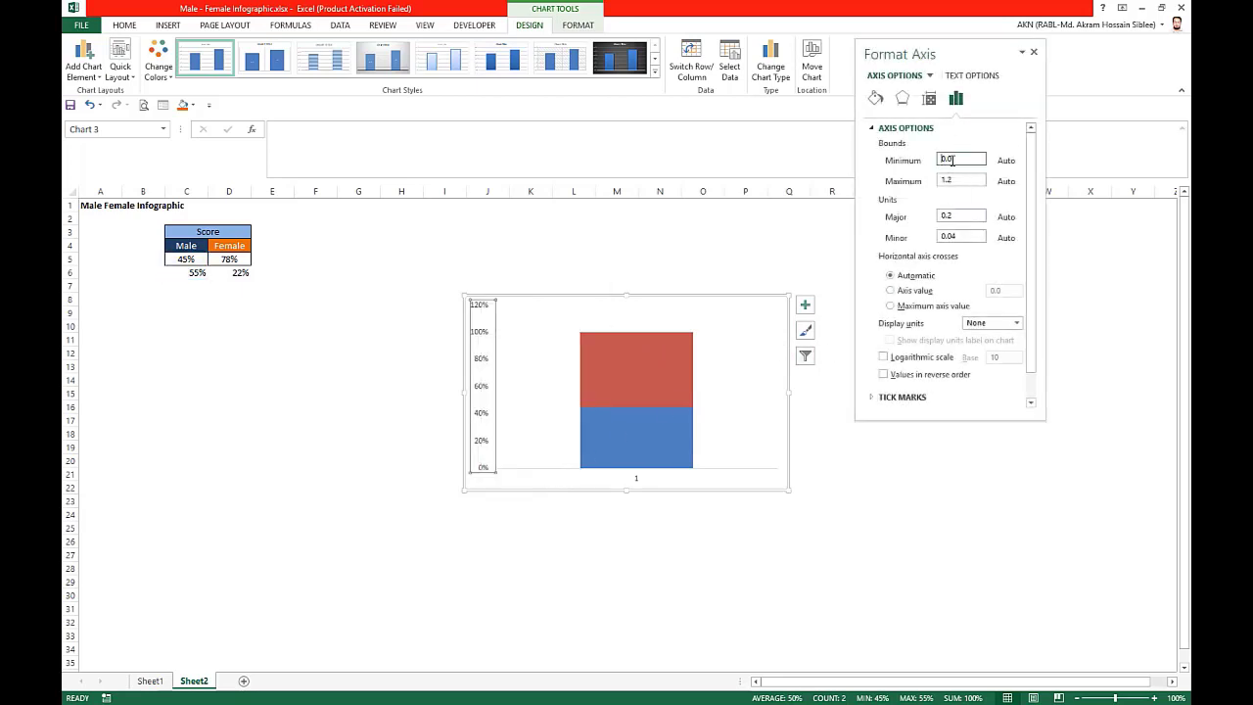
type("0")
left_click(959, 181)
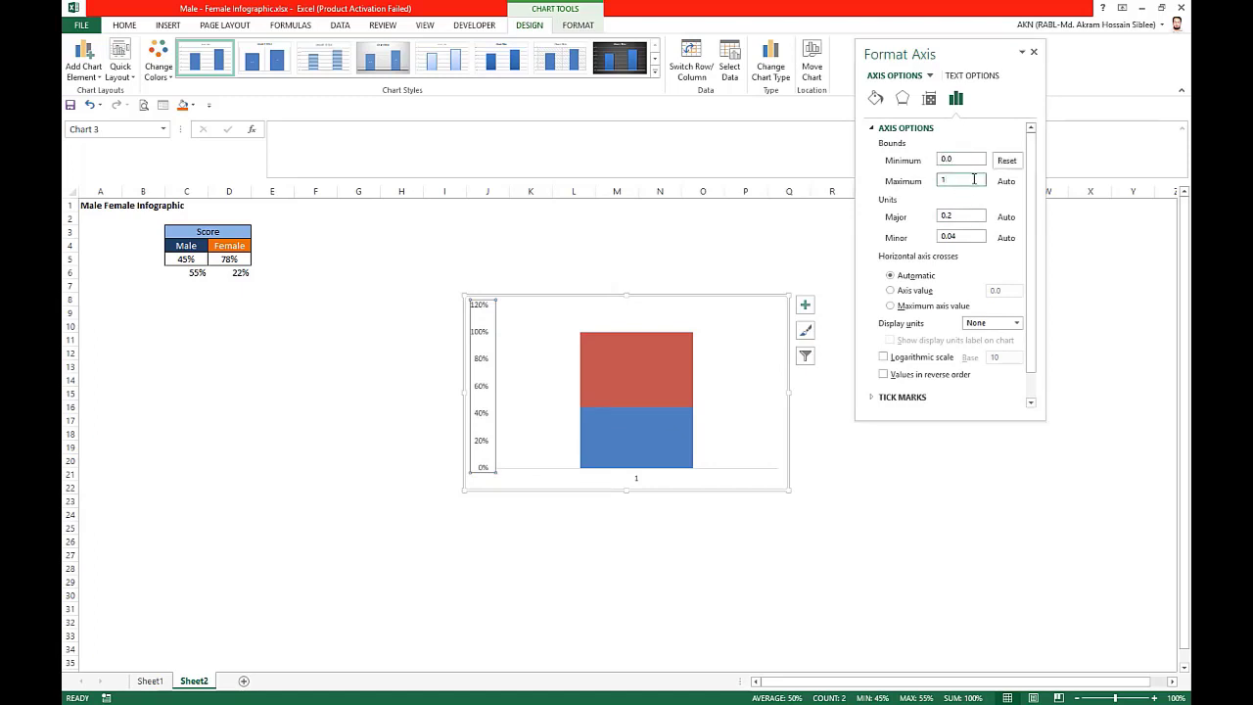
key("Return")
left_click(1033, 52)
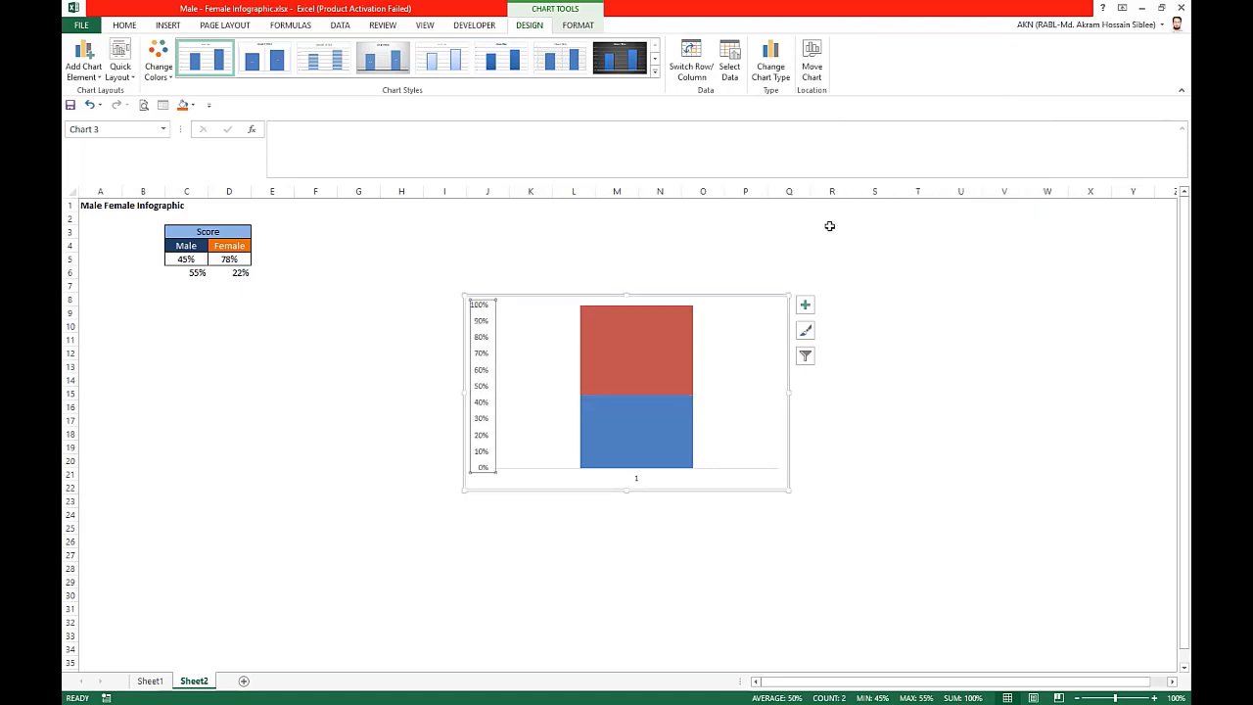
Step: Delete both the vertical and horizontal axes from the chart
key("Delete")
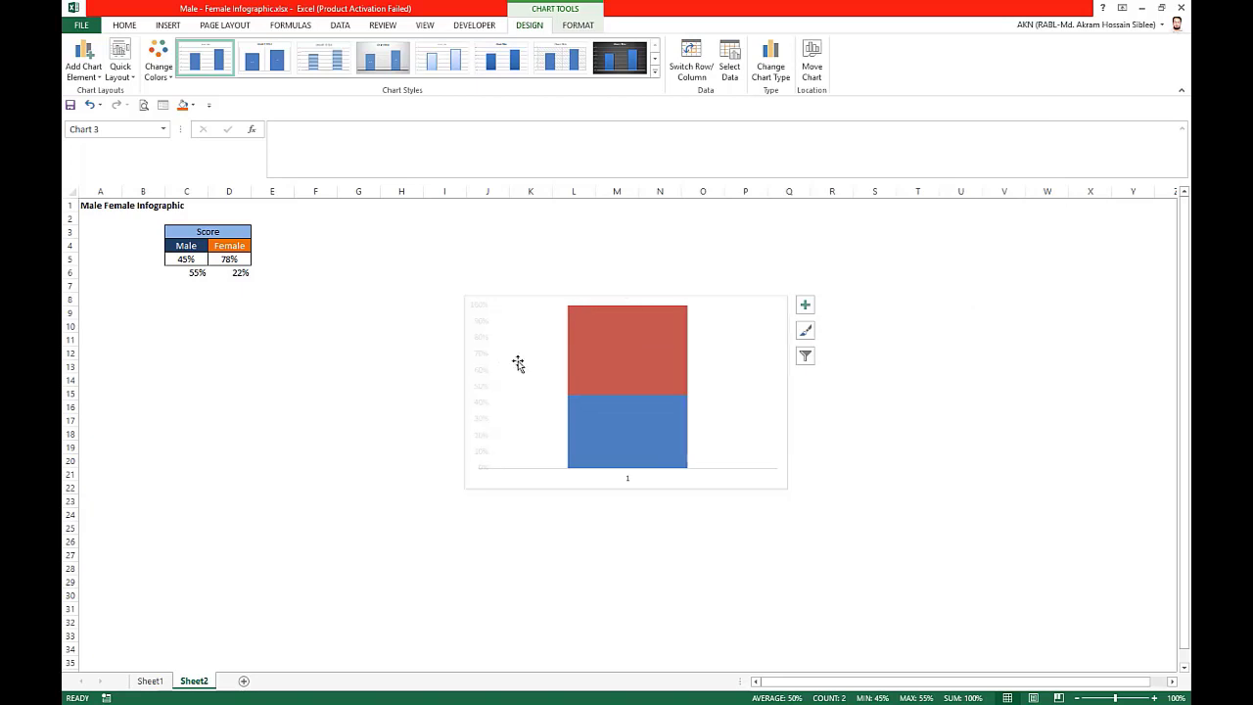
left_click(628, 483)
key("Delete")
left_click(752, 335)
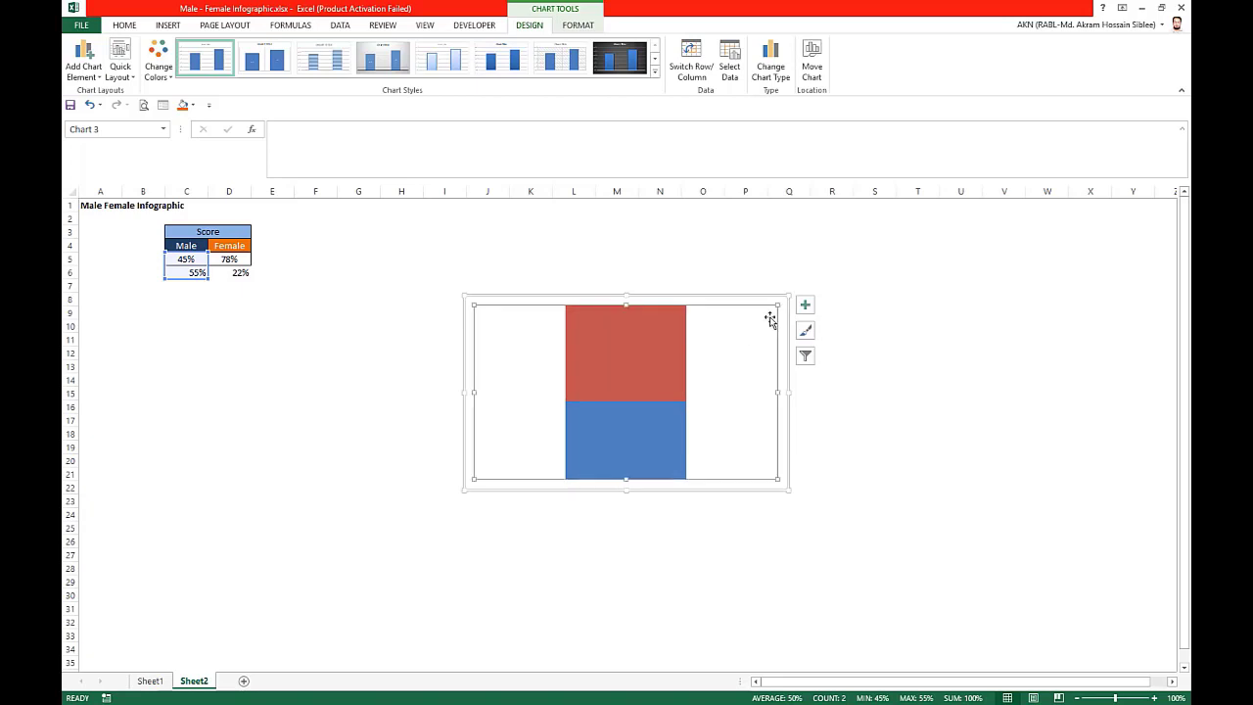
Step: Set the series gap width to 0% and drag the chart into a narrow shape
right_click(657, 378)
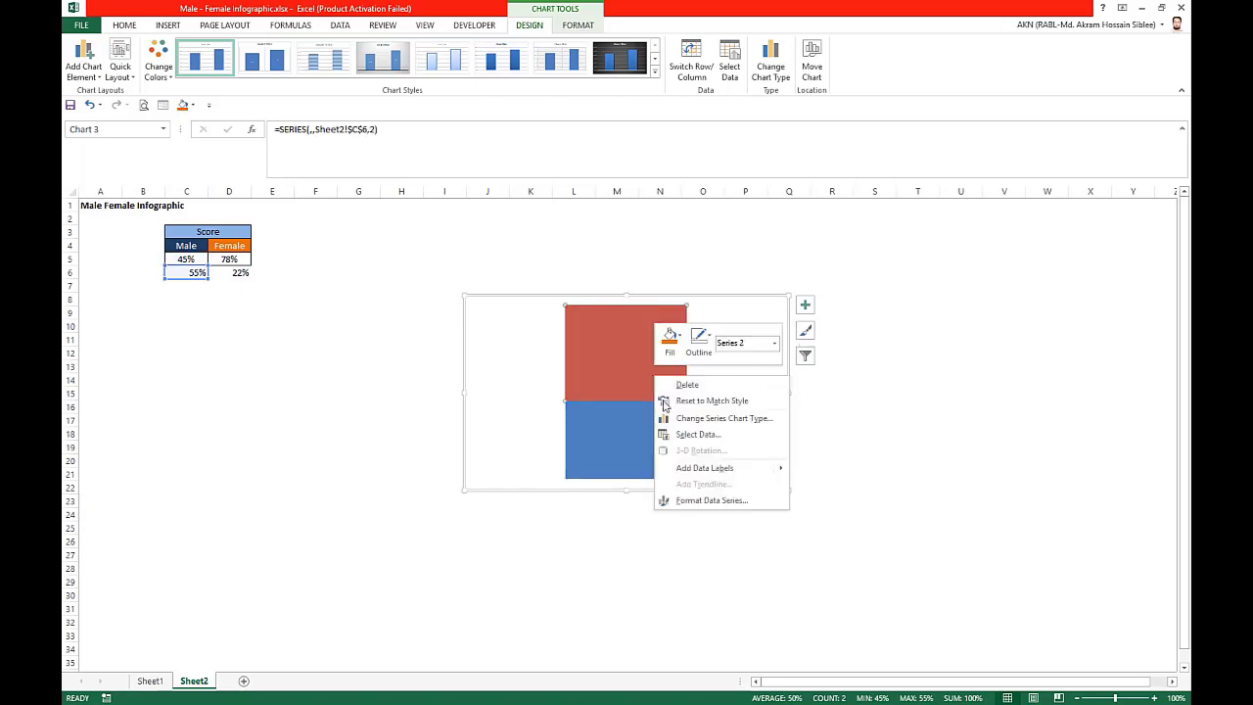
left_click(704, 500)
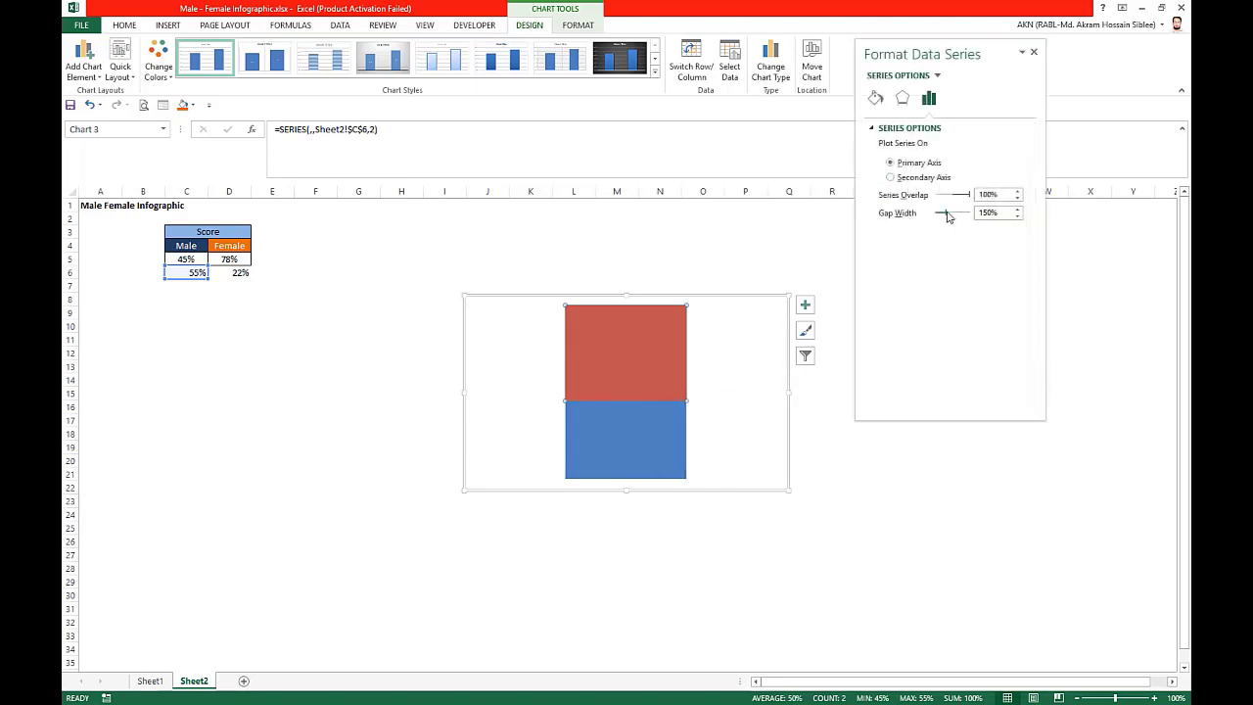
left_click_drag(947, 217, 889, 235)
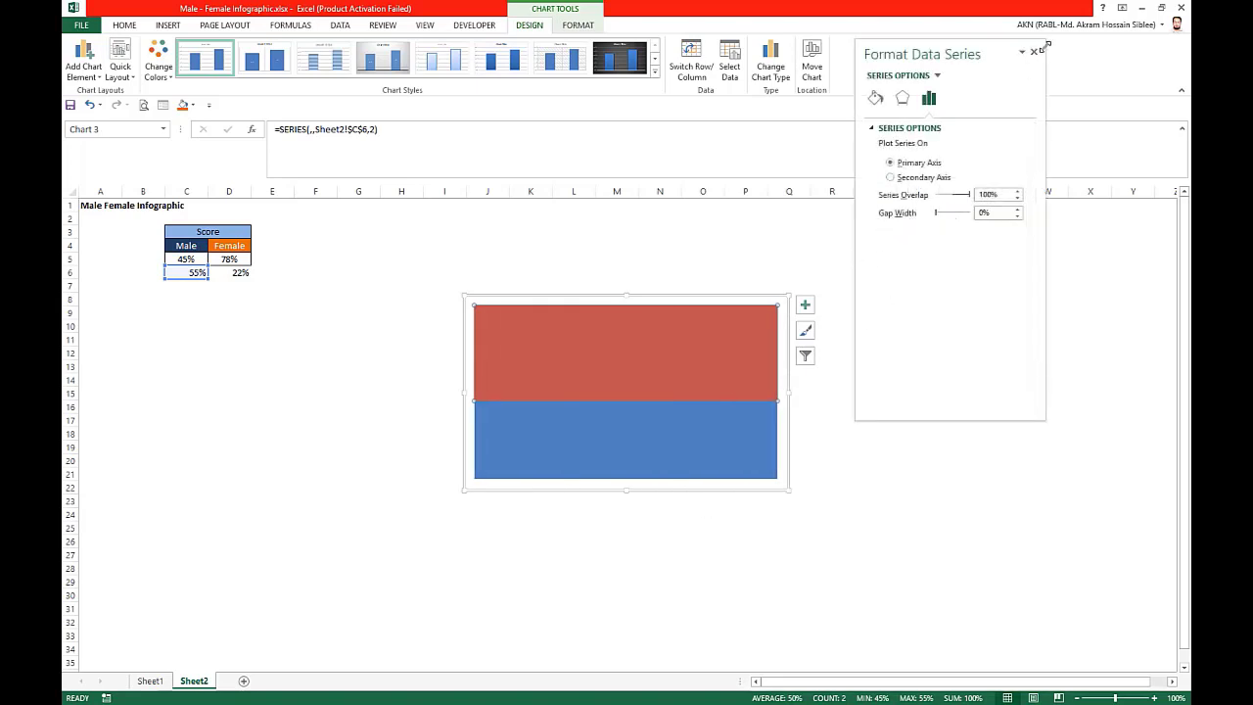
left_click(1033, 53)
left_click_drag(788, 391, 572, 404)
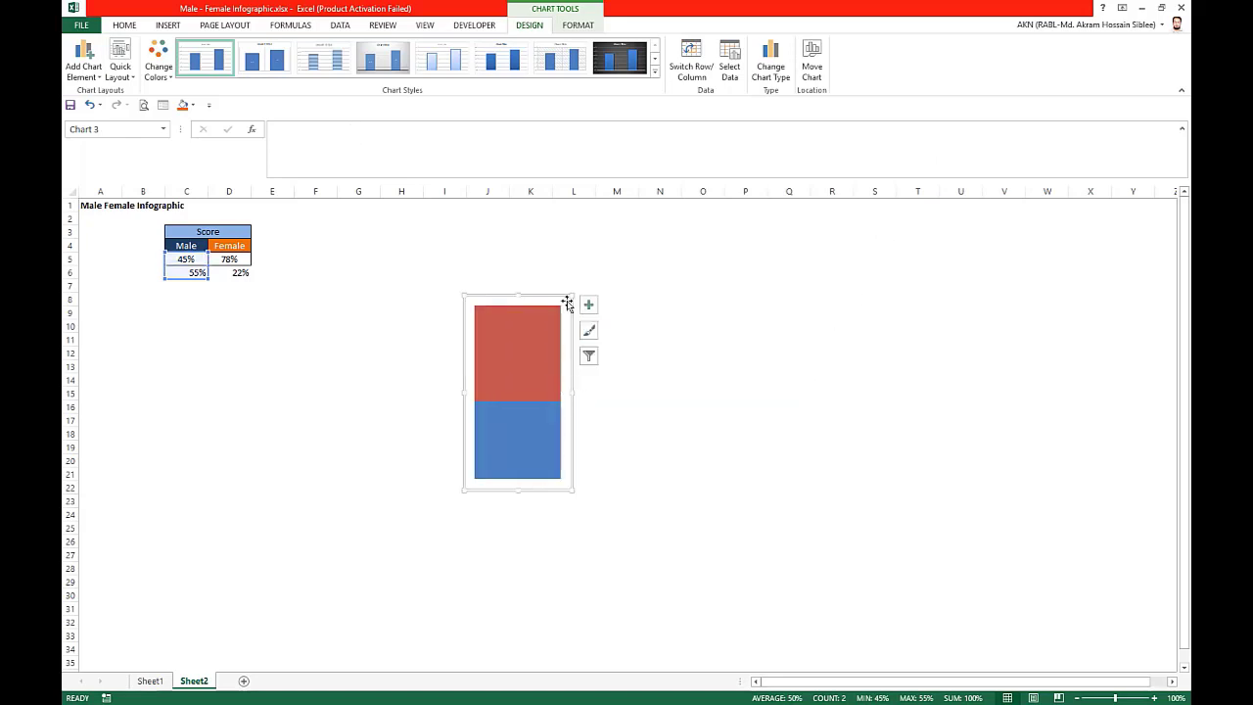
Step: Give the chart area No Outline and No Fill
left_click(577, 25)
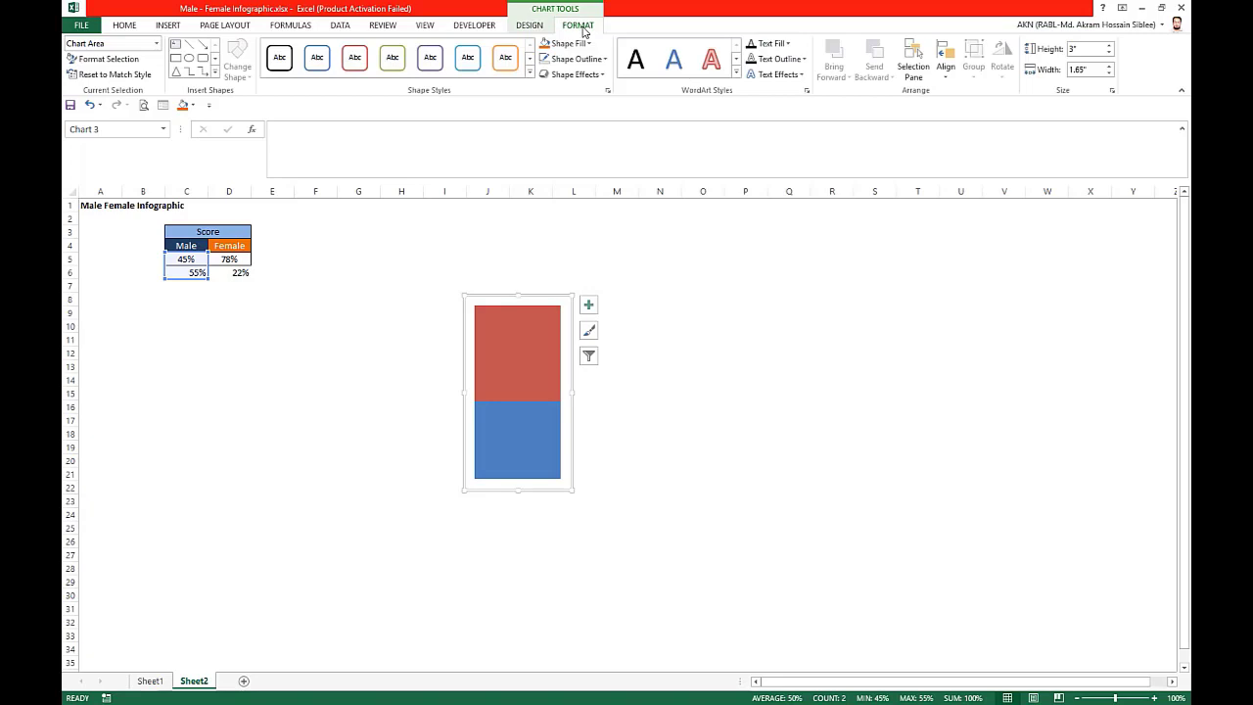
left_click(570, 61)
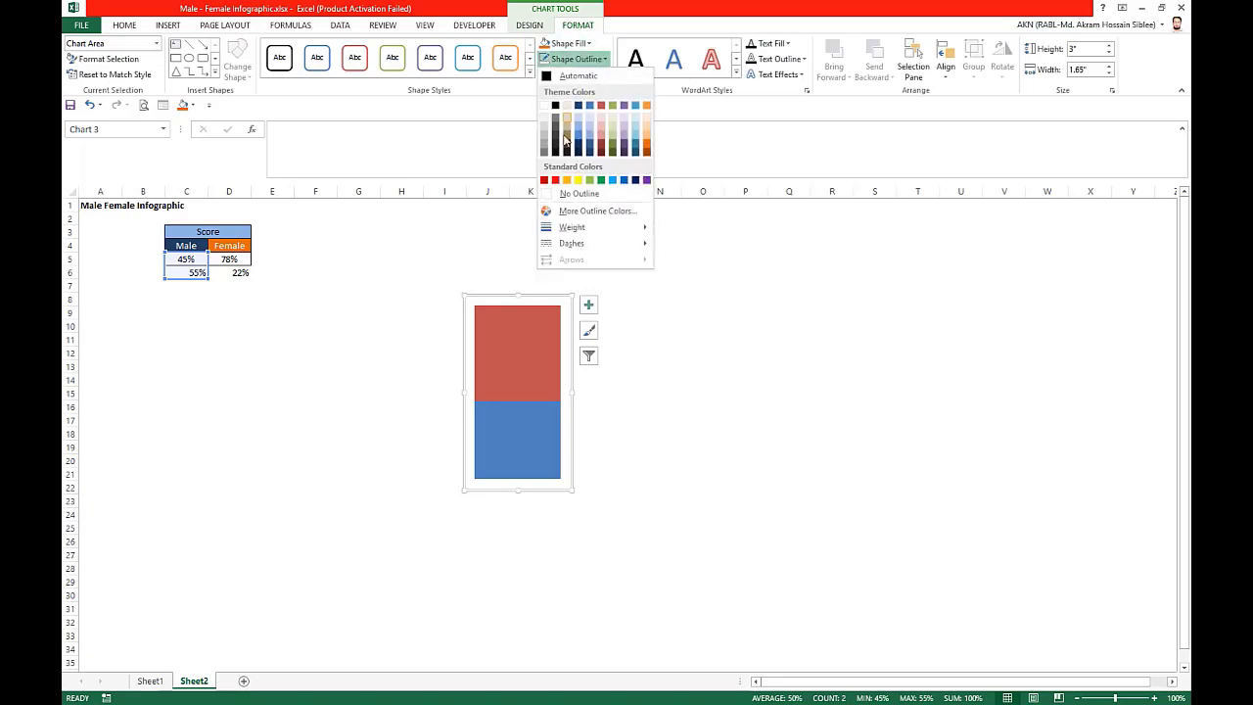
left_click(567, 180)
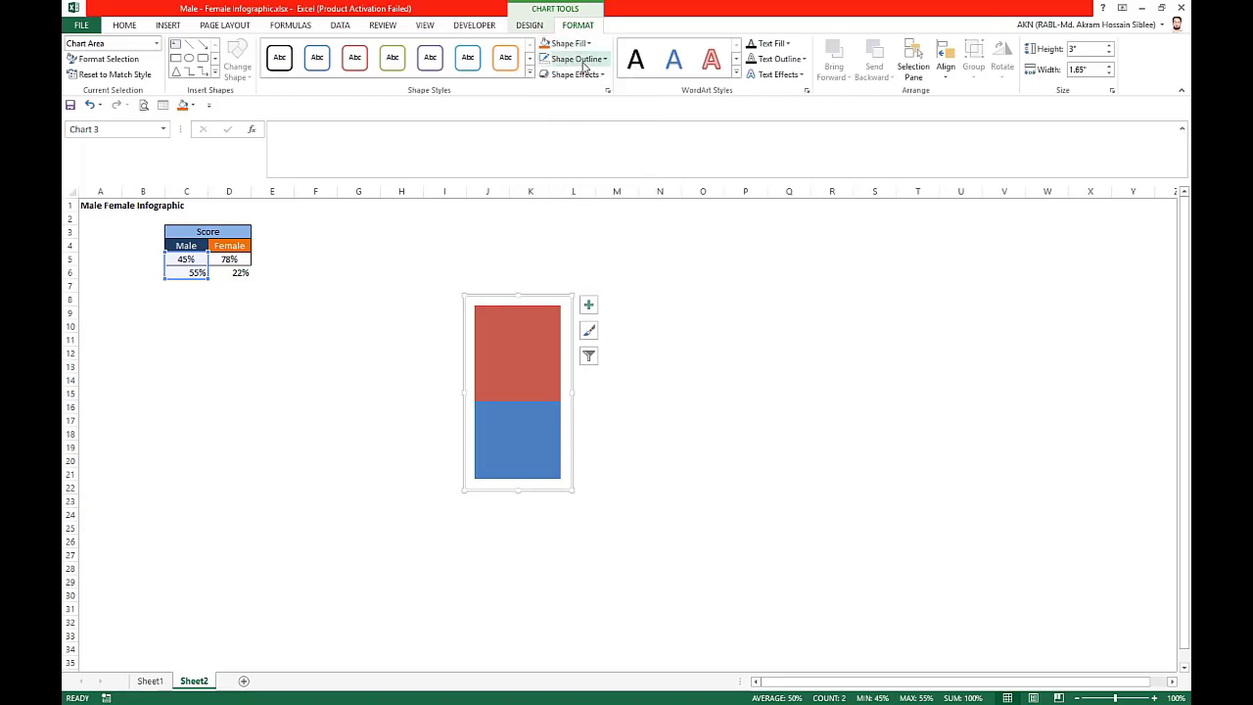
left_click(591, 45)
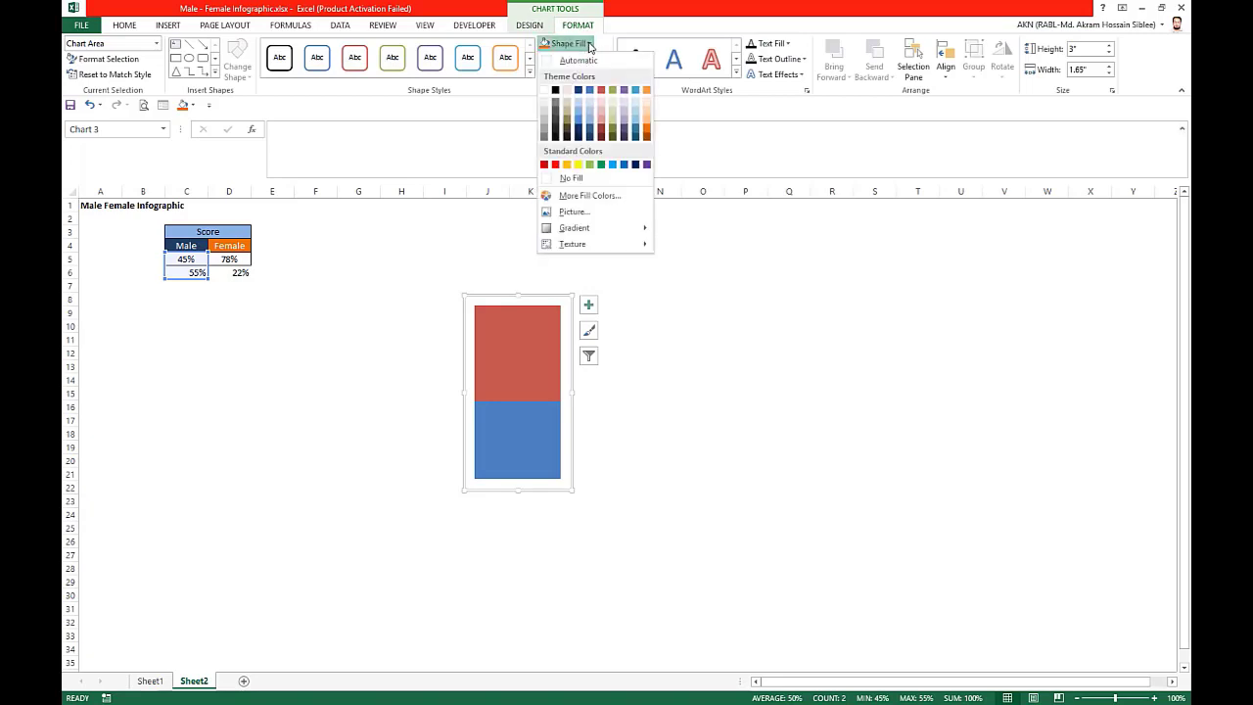
left_click(571, 178)
Step: Reselect the finished Male chart and copy it
left_click(628, 342)
left_click(539, 295)
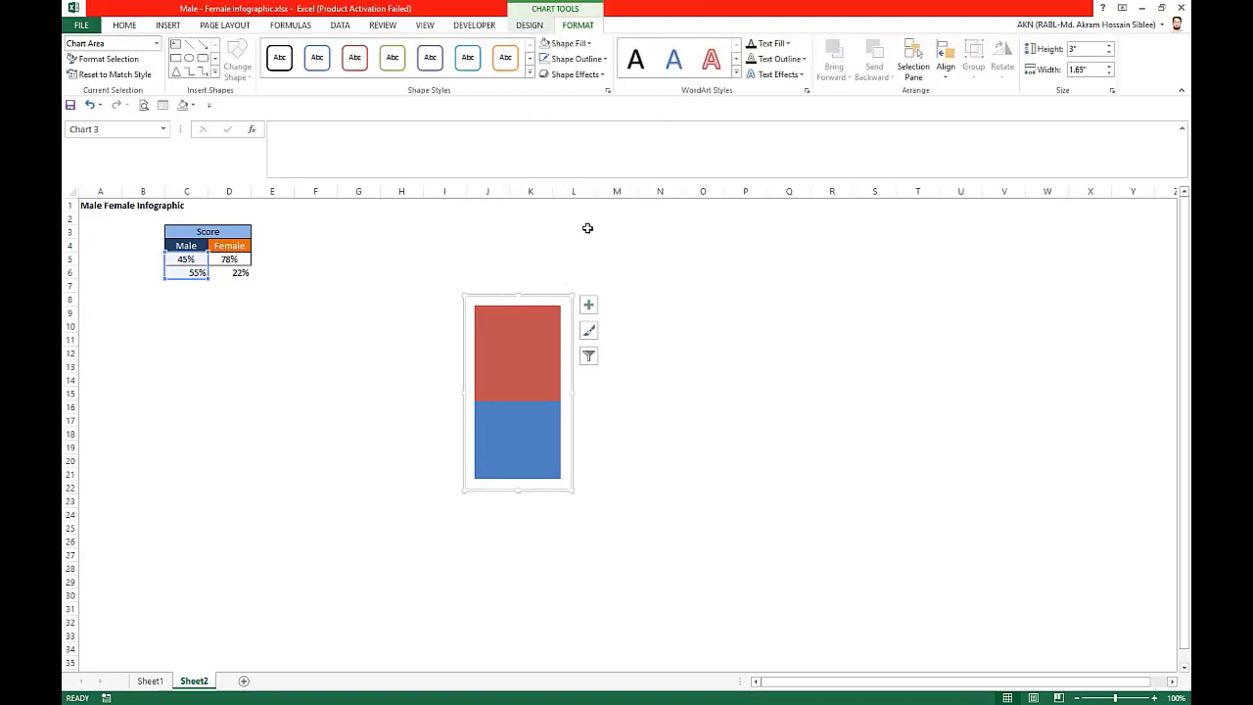
key("ctrl+c")
Step: Paste a copy of the chart at cell M8, beside the original
left_click(631, 297)
key("ctrl+v")
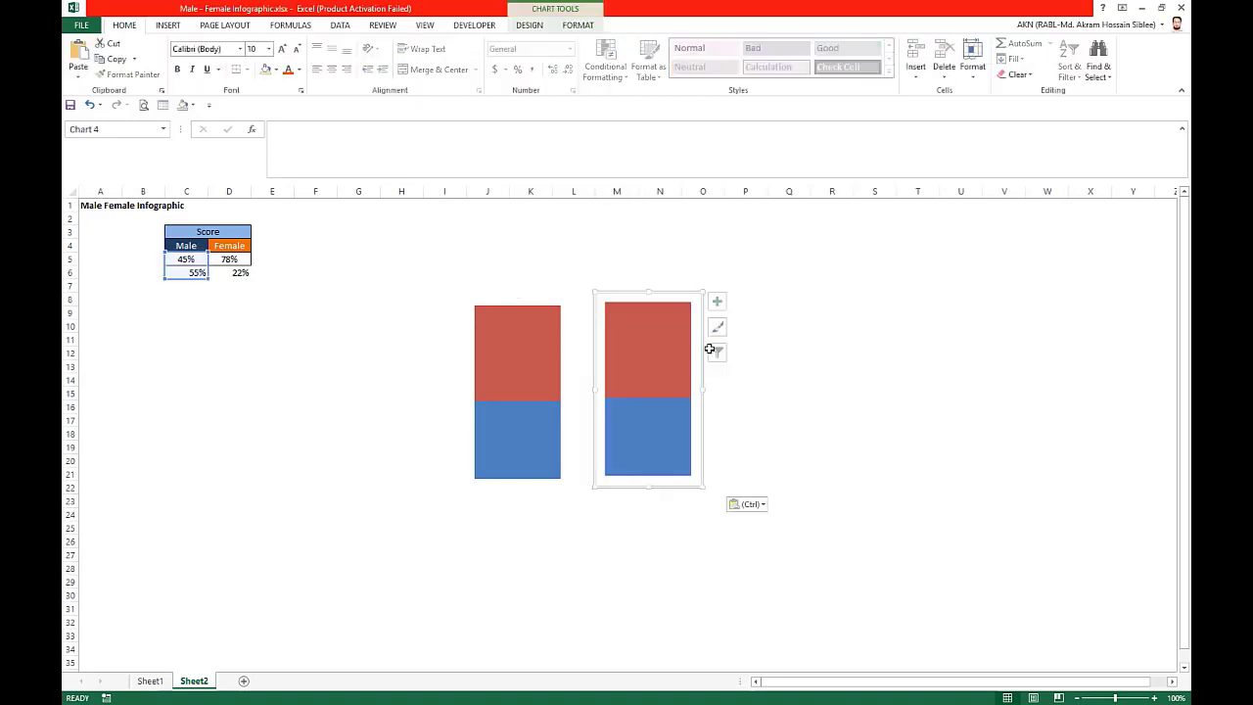
left_click(631, 358)
left_click(865, 366)
left_click(637, 386)
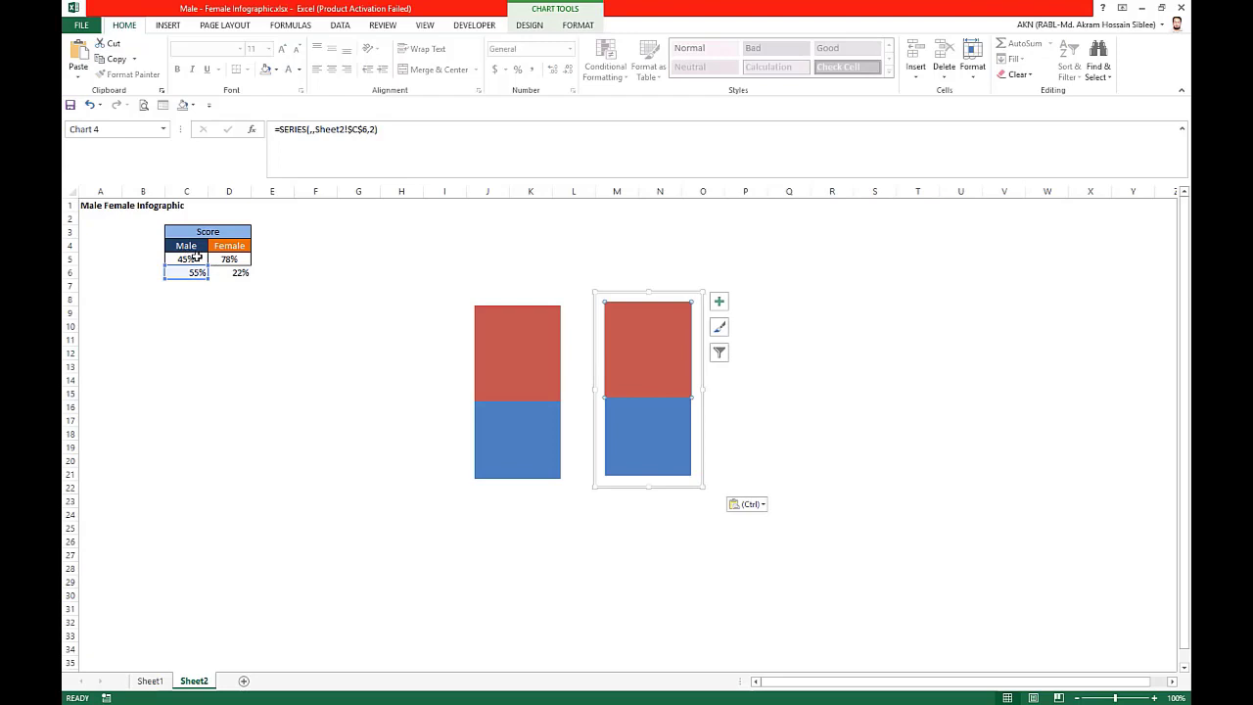
left_click(814, 352)
left_click(658, 299)
left_click(660, 321)
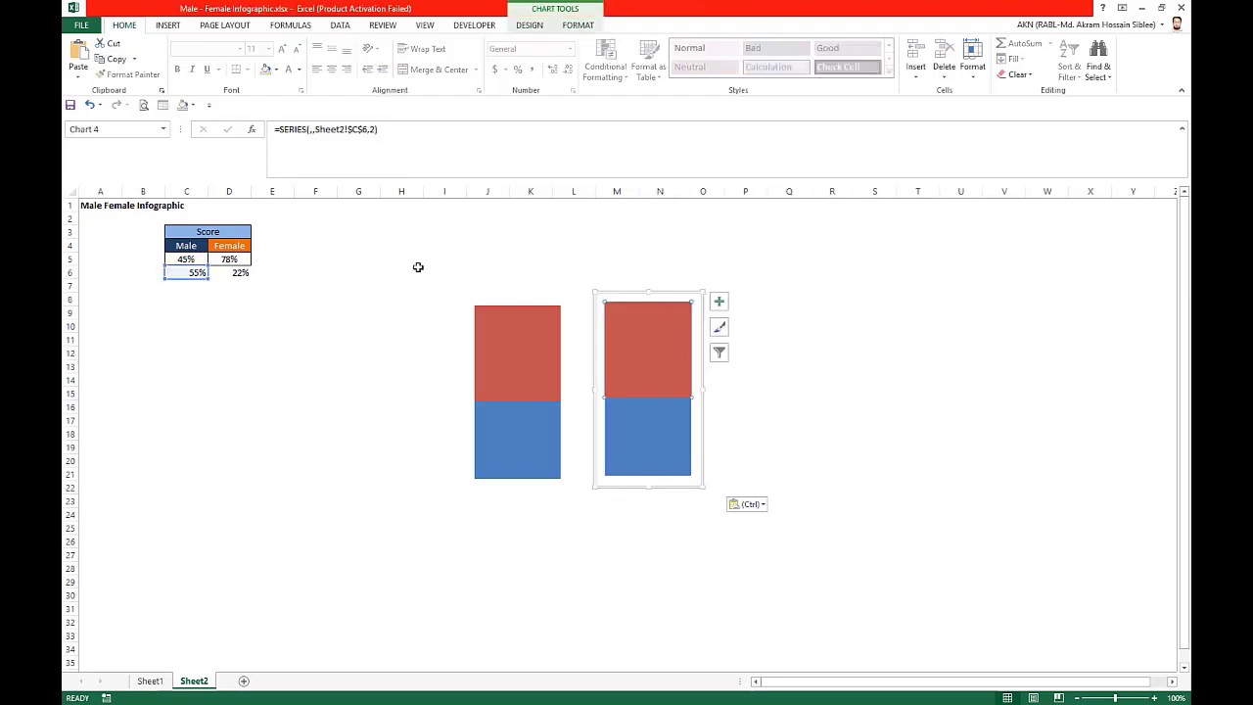
Step: Move the copied chart's data range from C5:C6 to the Female scores D5:D6
left_click(599, 293)
left_click_drag(210, 267, 252, 267)
left_click(830, 391)
left_click(515, 352)
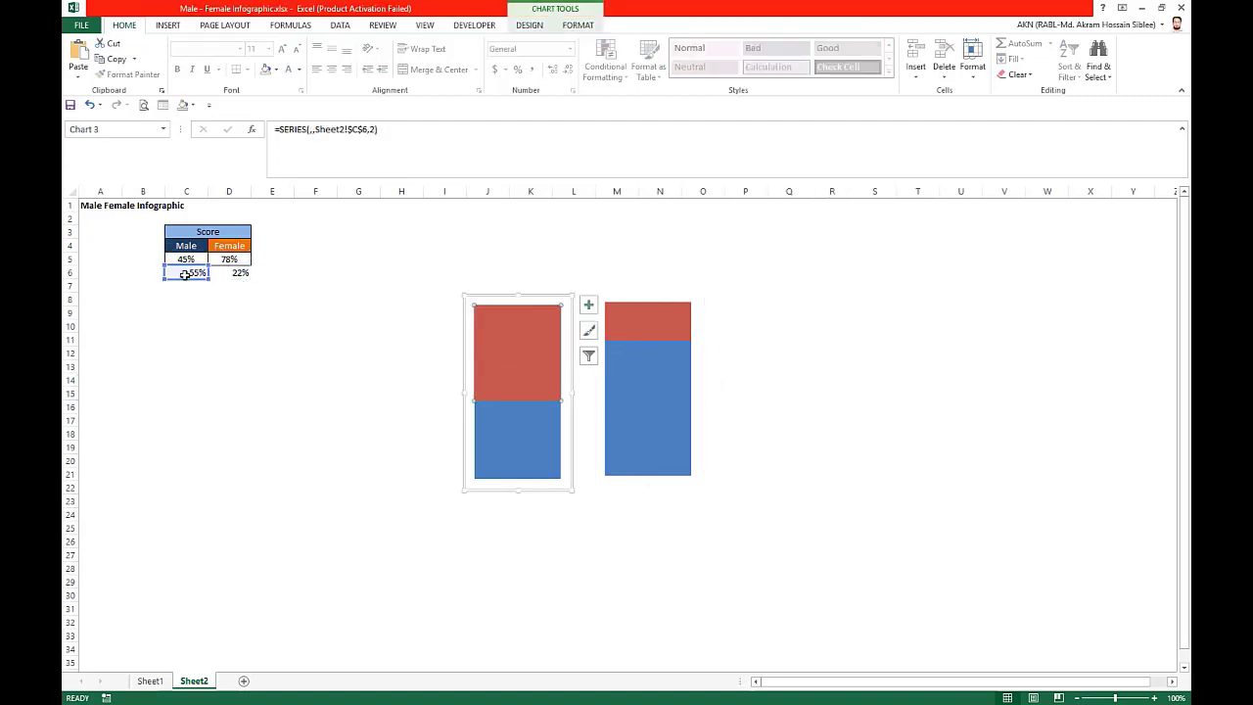
mouse_move(532, 355)
left_click(579, 26)
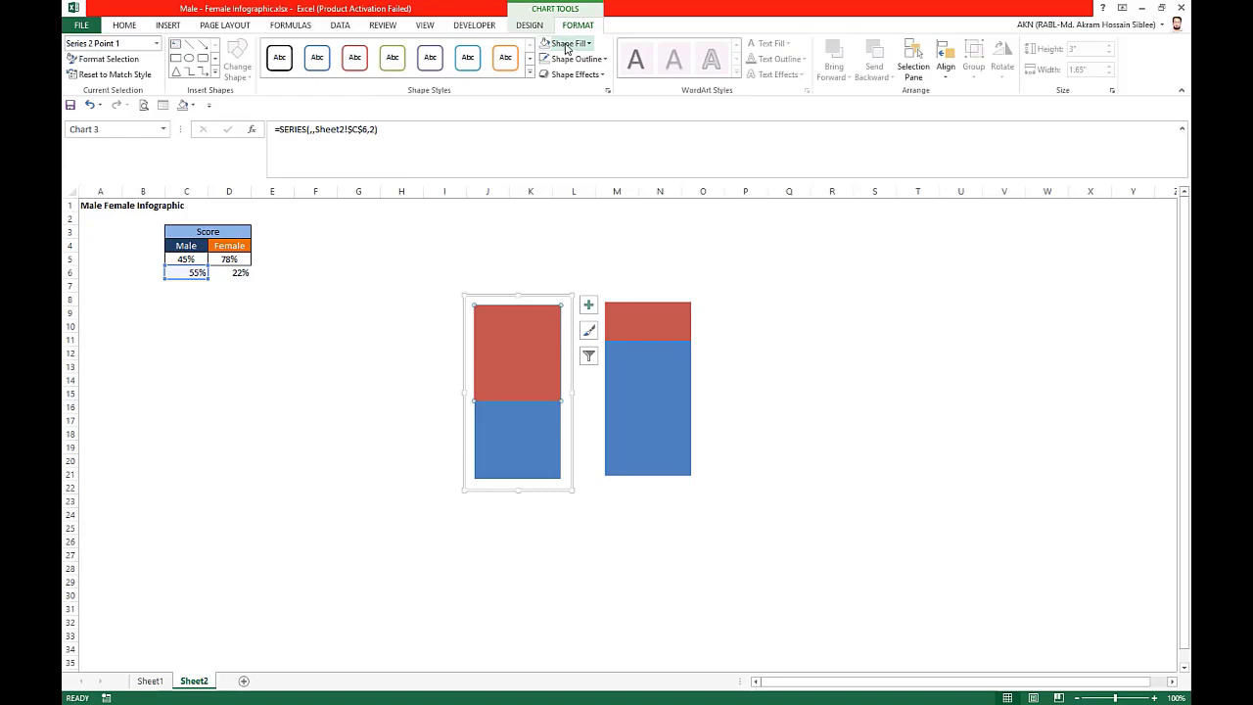
Step: Set the red remainder series in both charts to No Fill
left_click(565, 45)
left_click(587, 179)
left_click(643, 313)
left_click(647, 312)
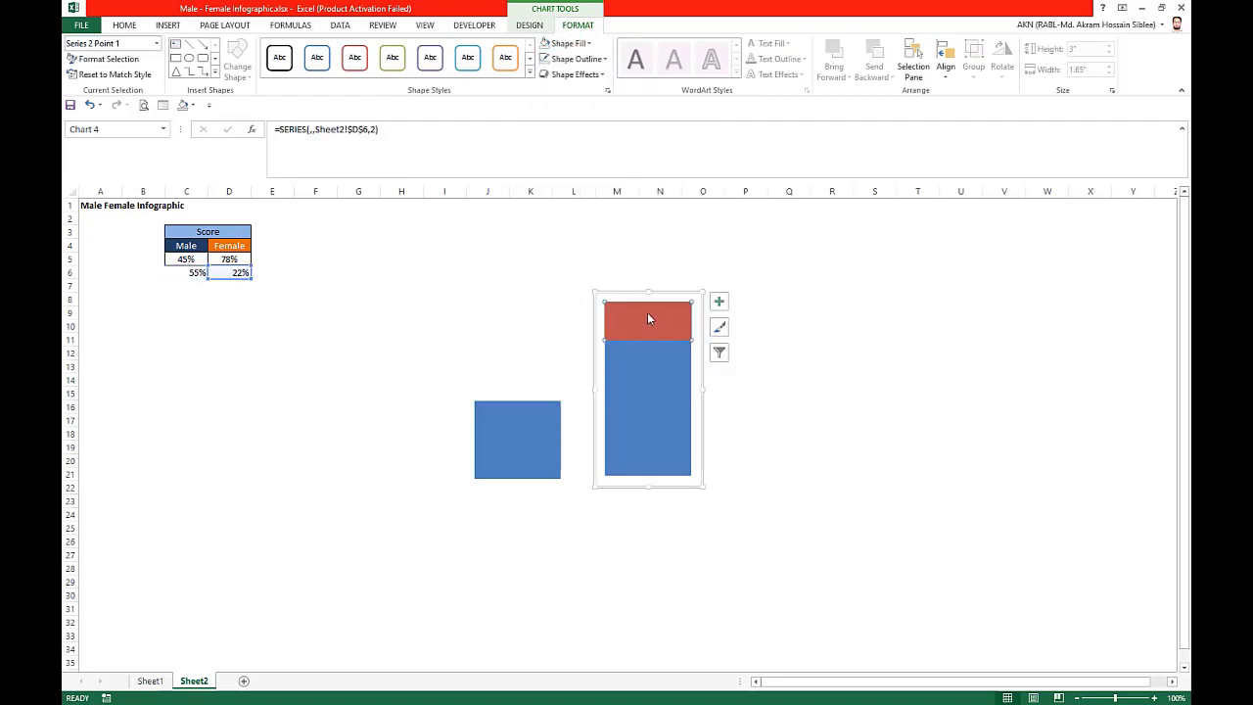
left_click(550, 46)
left_click(856, 327)
left_click(558, 409)
Step: Colour the Male score bar dark navy and the Female score bar orange
left_click(531, 439)
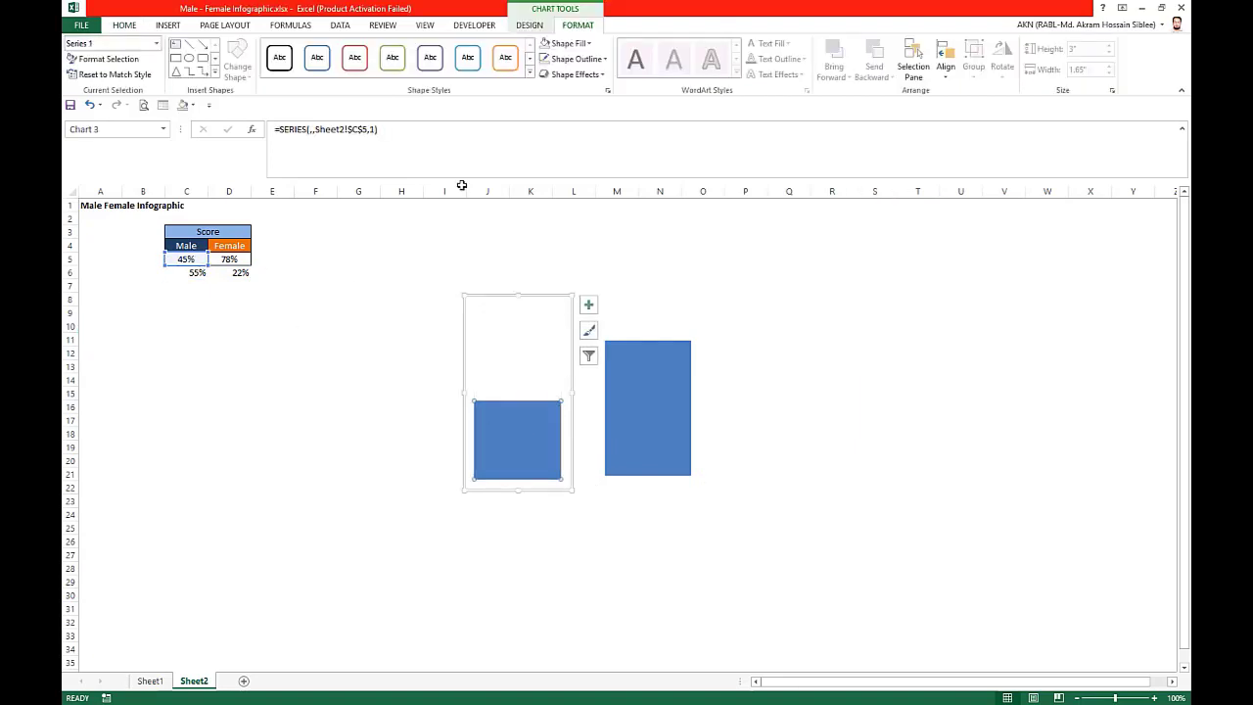
left_click(566, 43)
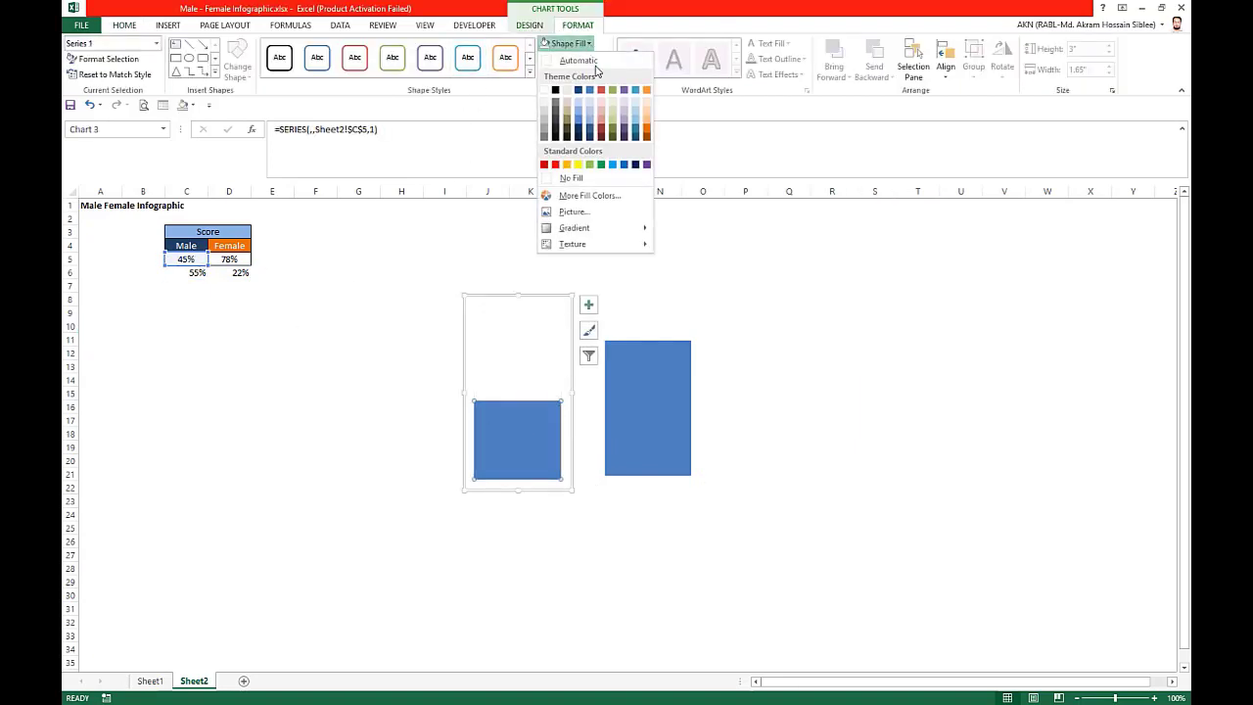
left_click(593, 141)
left_click(666, 378)
left_click(666, 379)
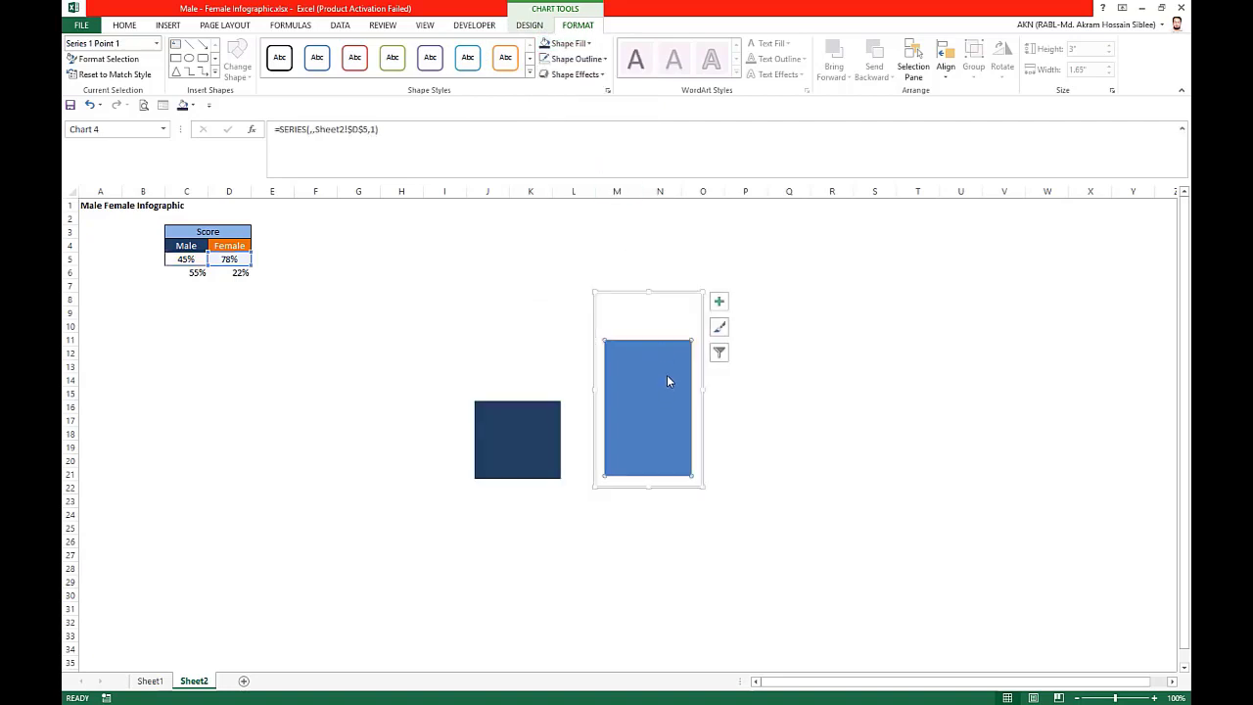
left_click(567, 43)
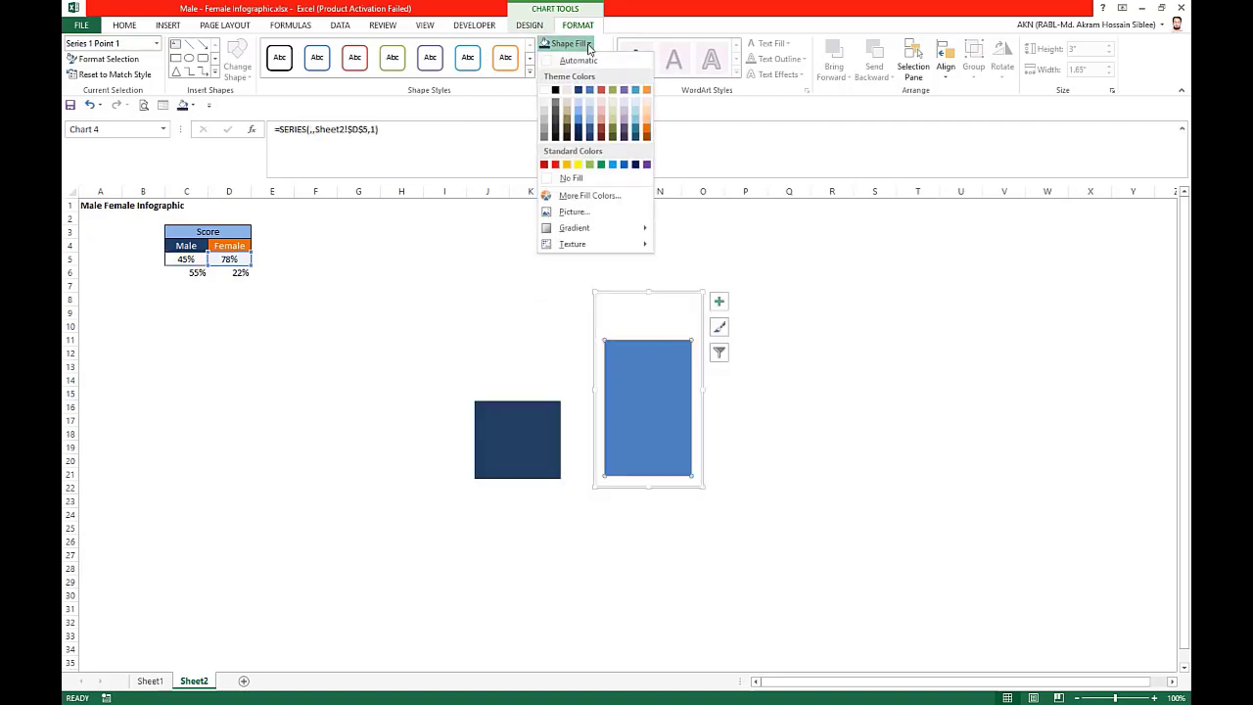
left_click(646, 130)
left_click(831, 352)
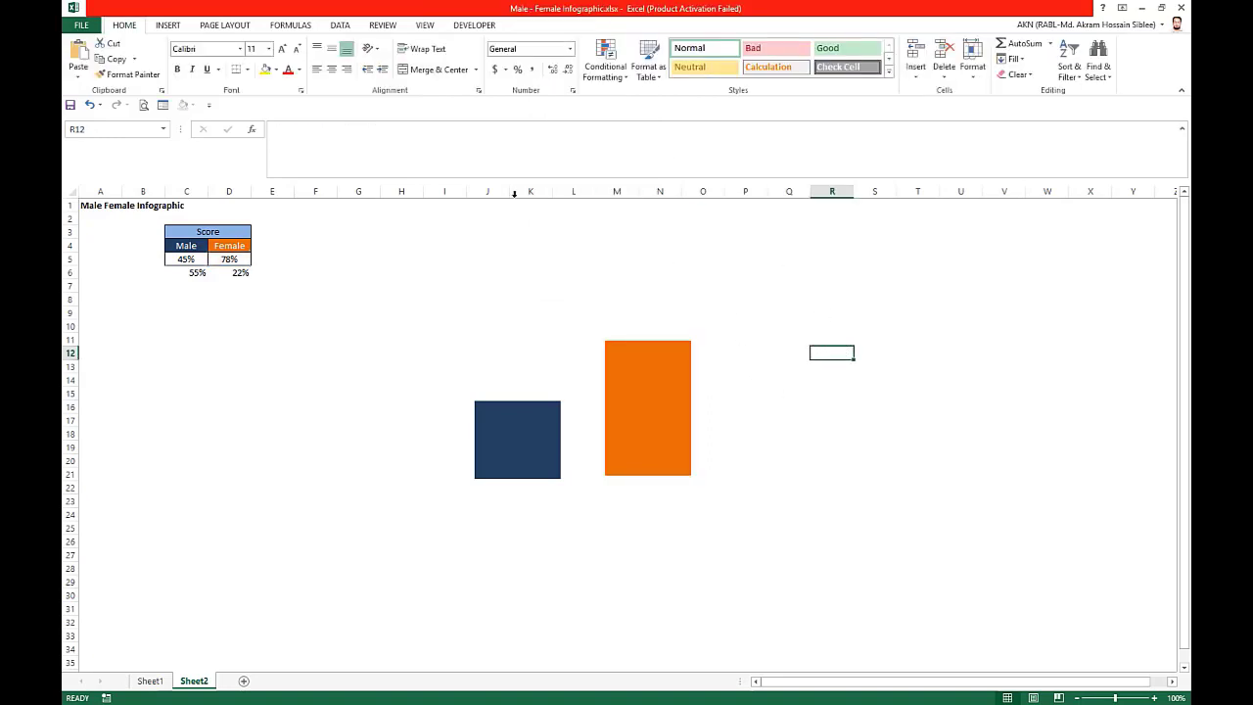
left_click(532, 366)
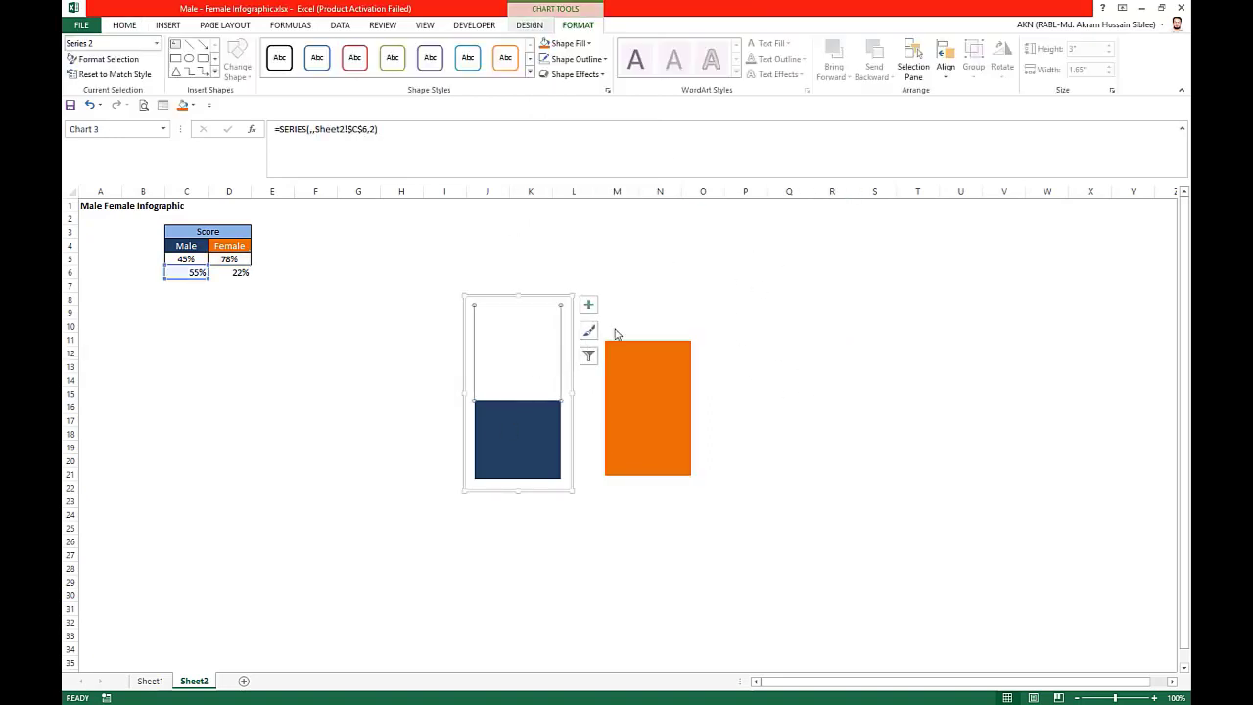
left_click(739, 301)
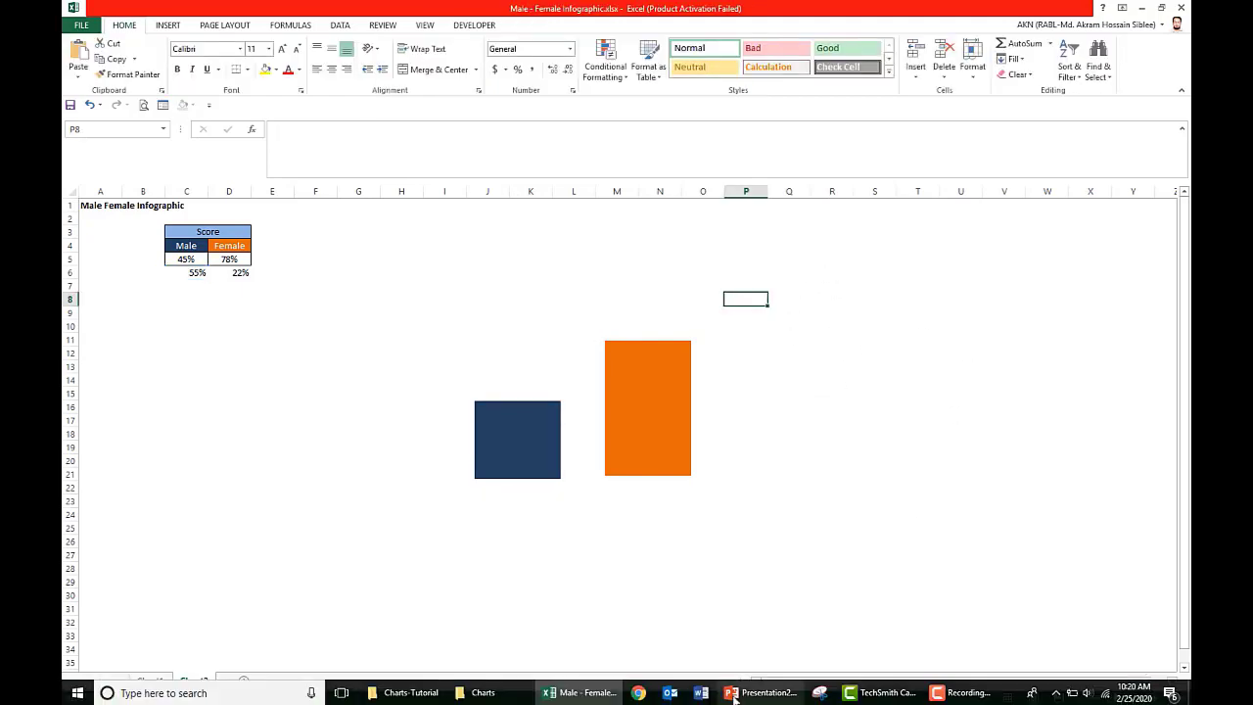
Step: Draw a tall rectangle on the left of the blank PowerPoint slide
left_click(743, 697)
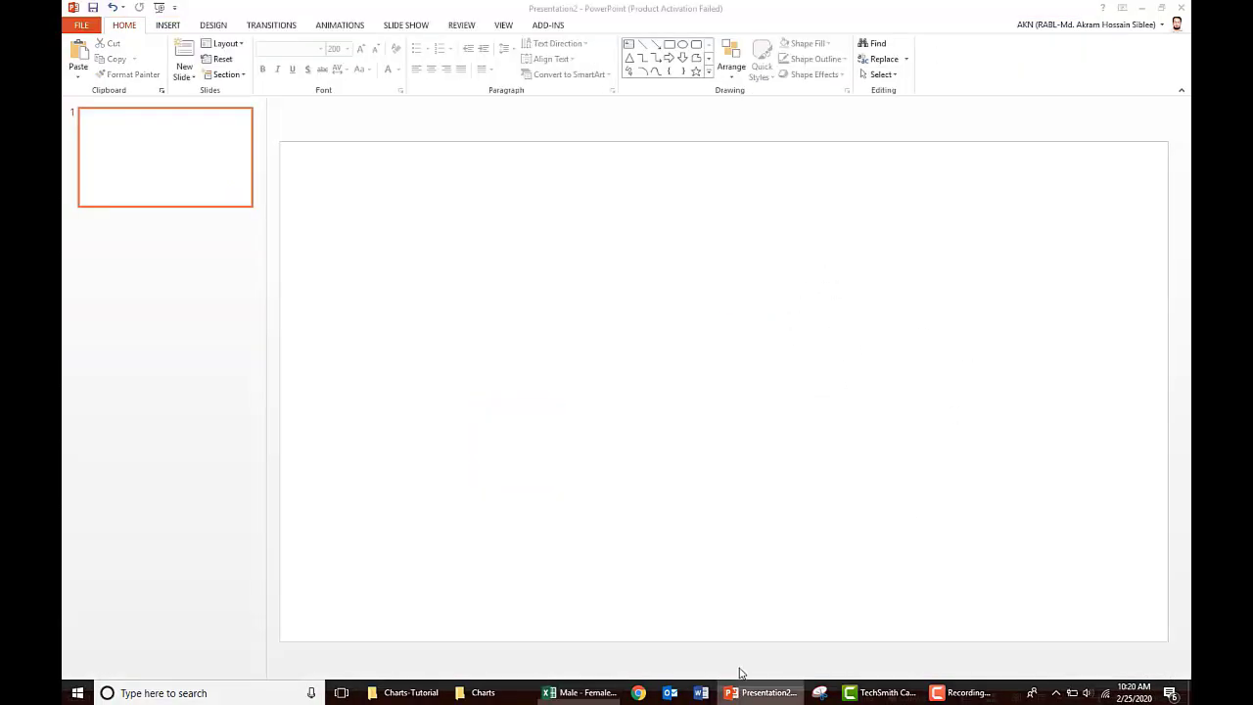
left_click(169, 27)
left_click(298, 76)
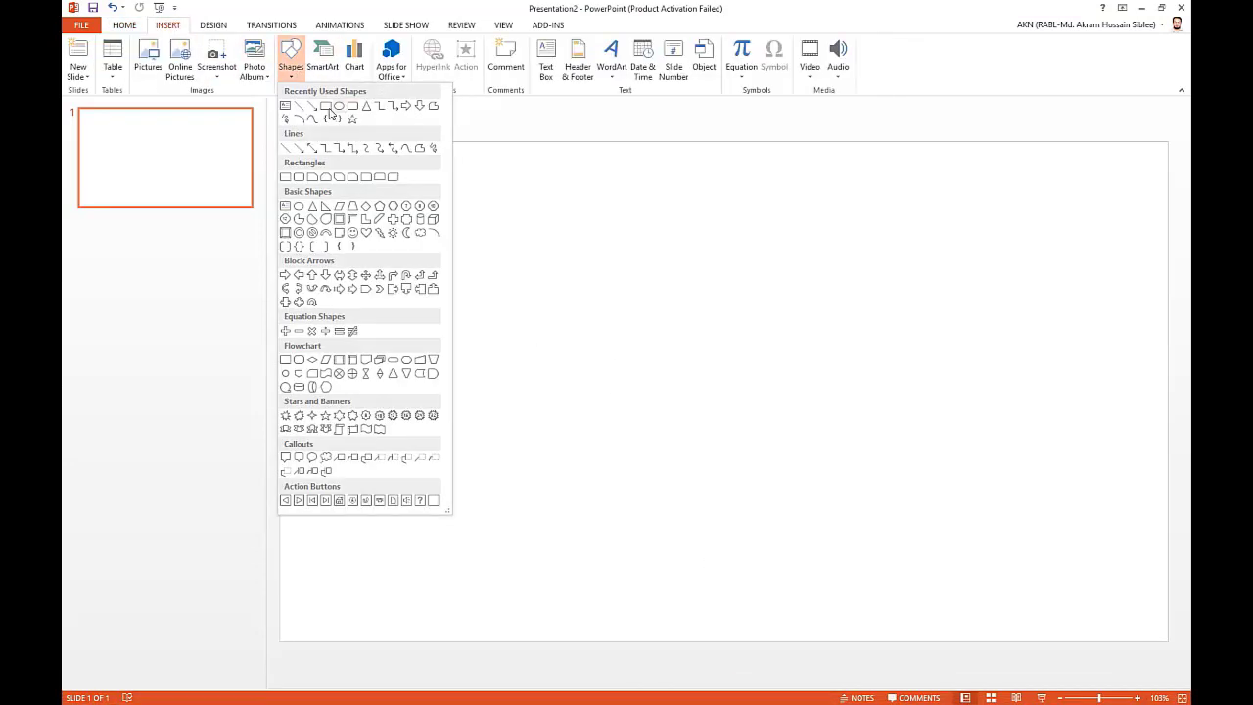
left_click(333, 109)
left_click_drag(394, 255, 465, 382)
left_click(520, 213)
Step: Draw a text box to the right of the rectangle and set its font size to 200
left_click(628, 44)
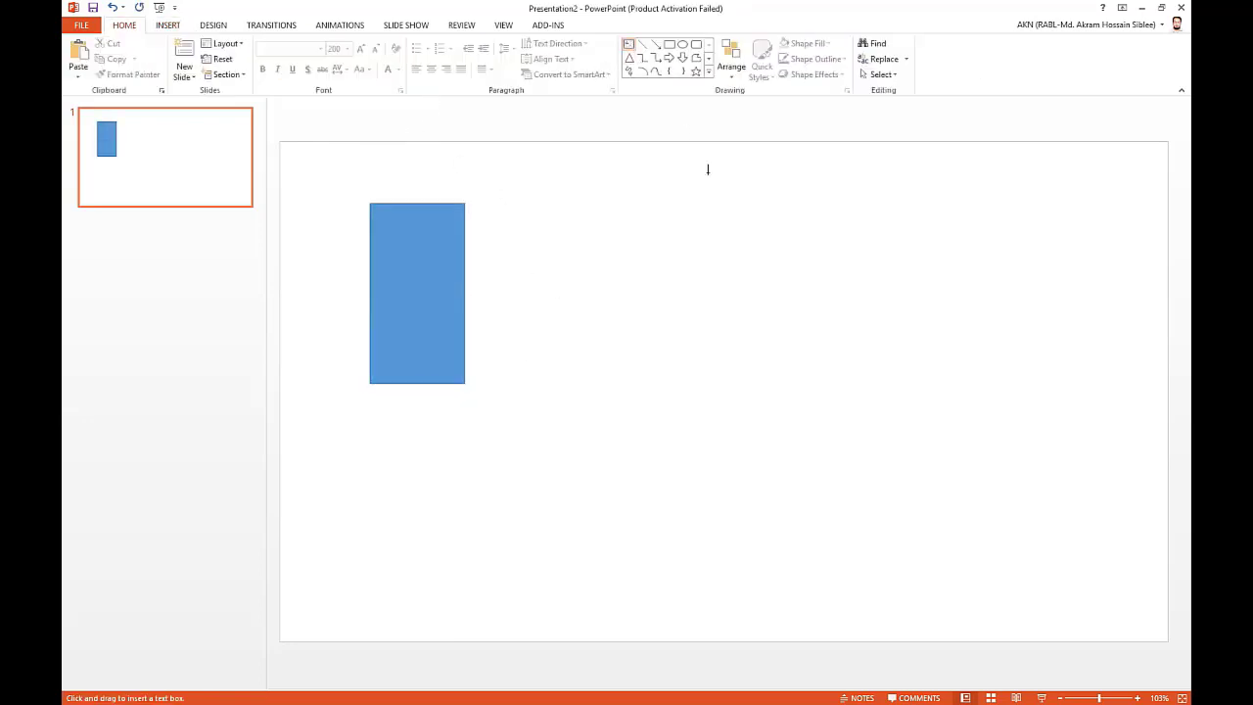
left_click_drag(676, 271, 800, 340)
left_click(334, 49)
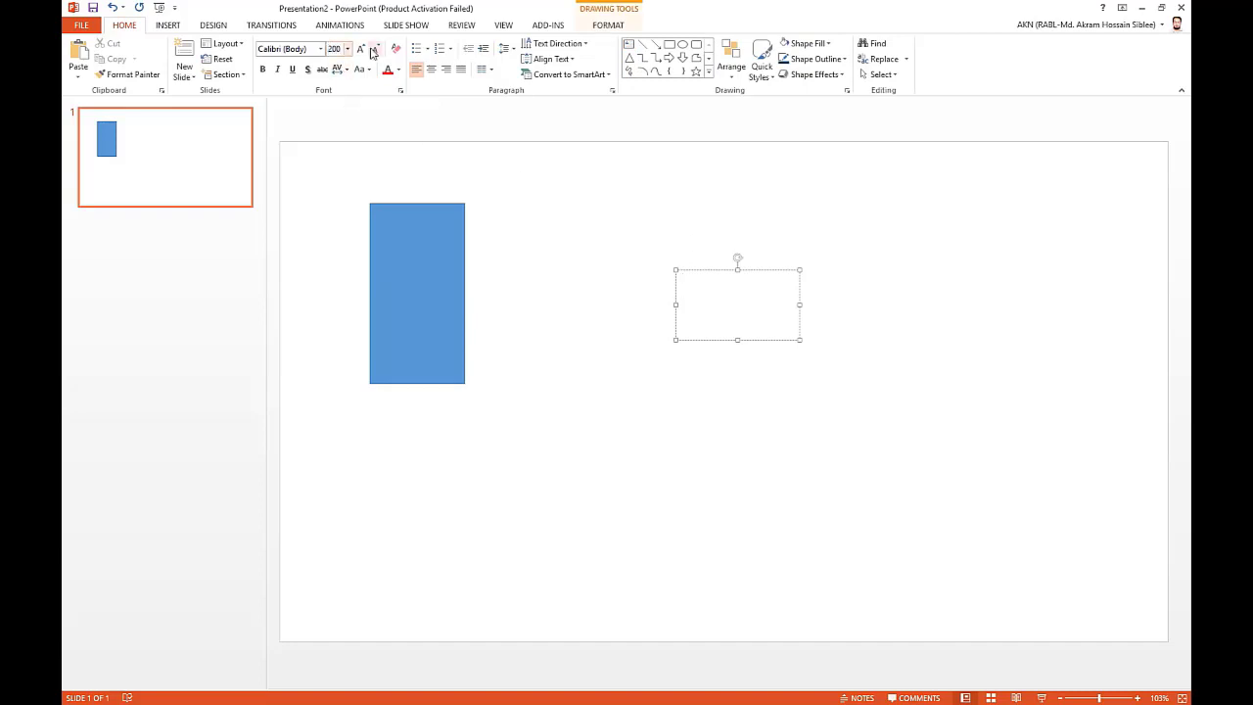
type("200")
key("Return")
left_click(167, 24)
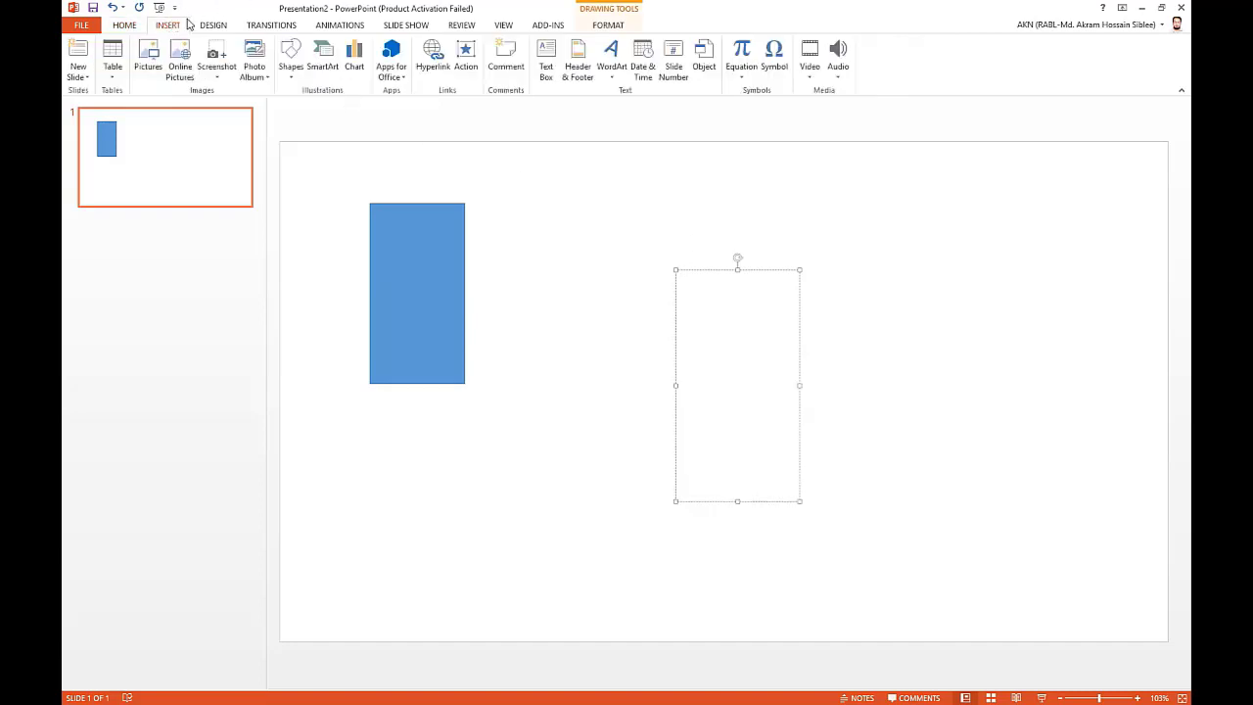
Step: Insert the Webdings standing-man symbol (code 128) into the text box
left_click(773, 57)
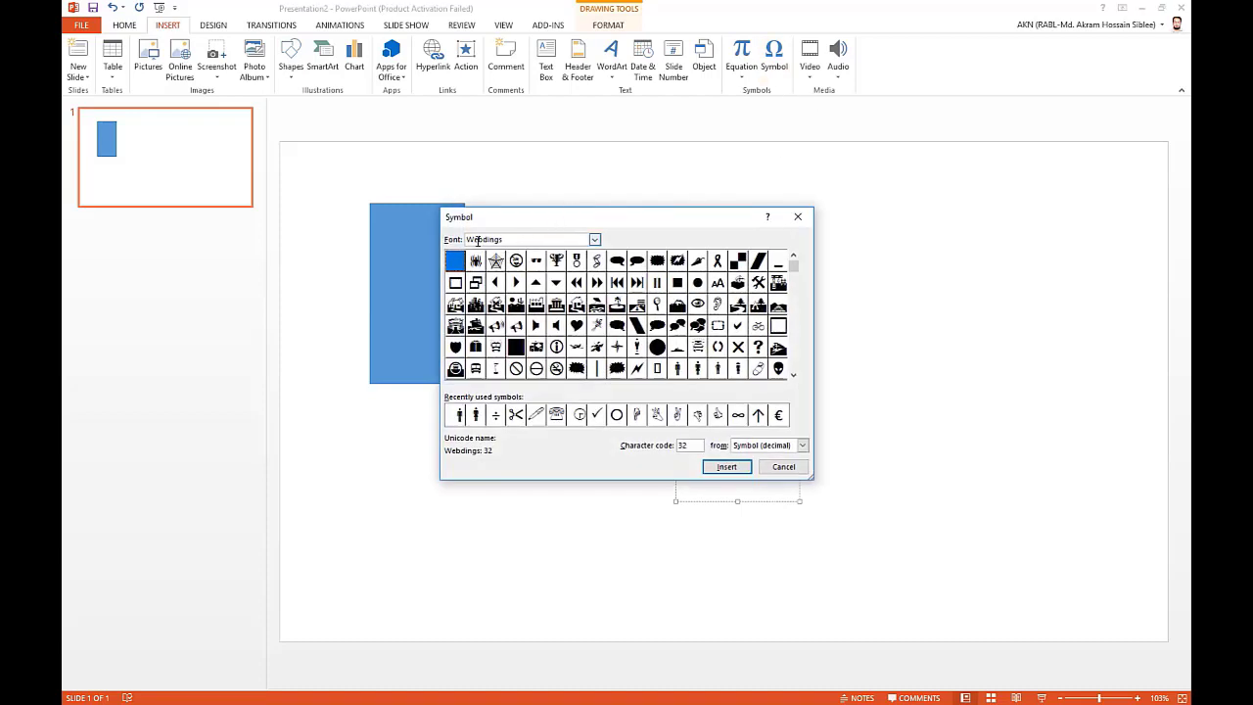
left_click(677, 368)
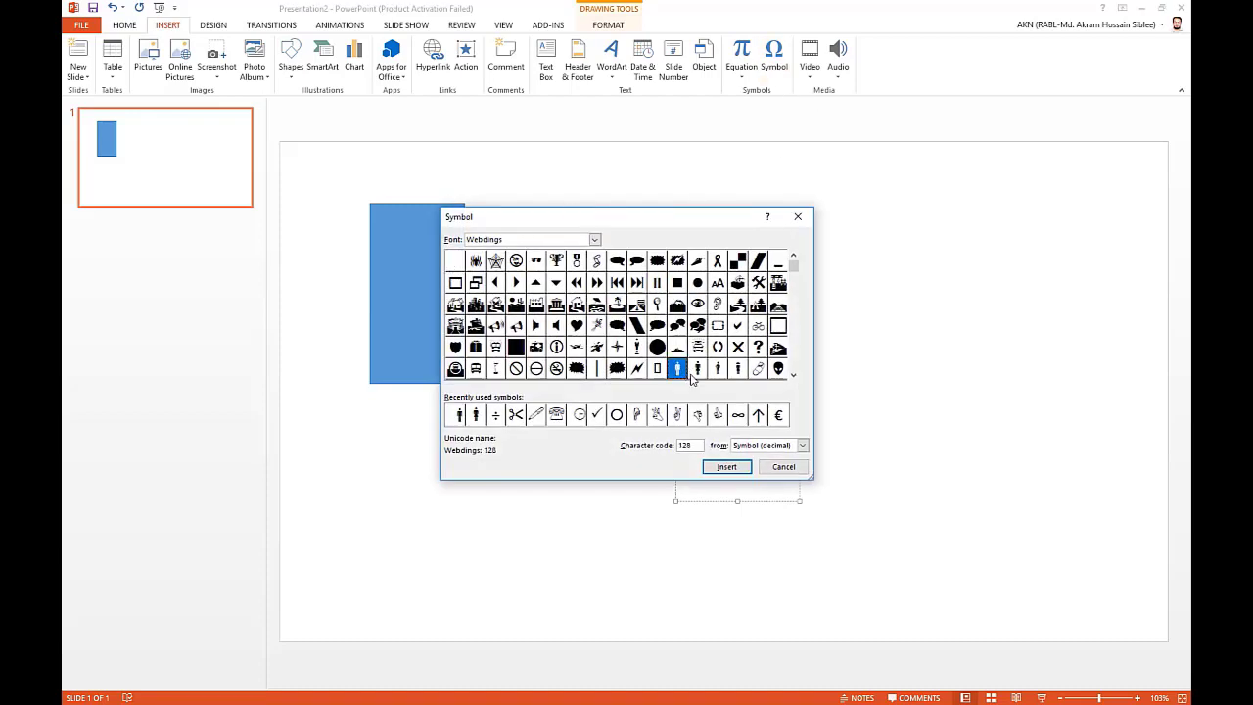
left_click(727, 467)
left_click(785, 467)
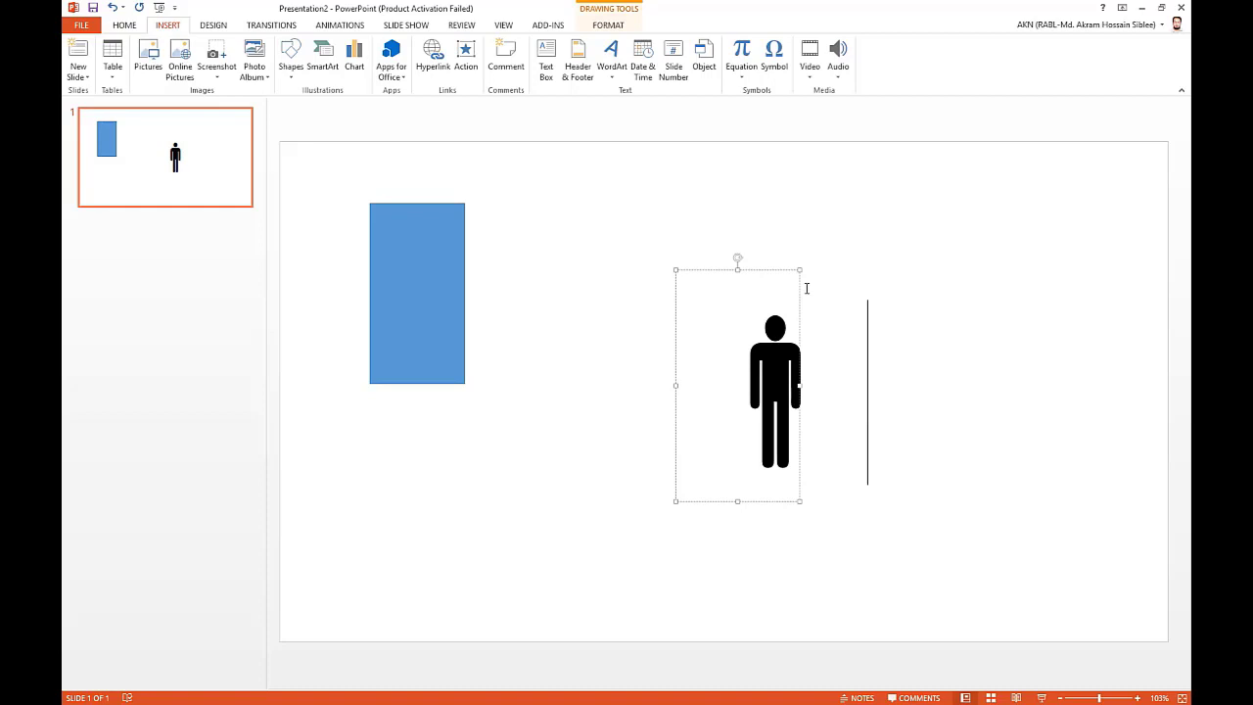
Step: Move the man figure onto the blue rectangle and select both shapes together
left_click_drag(793, 275, 434, 174)
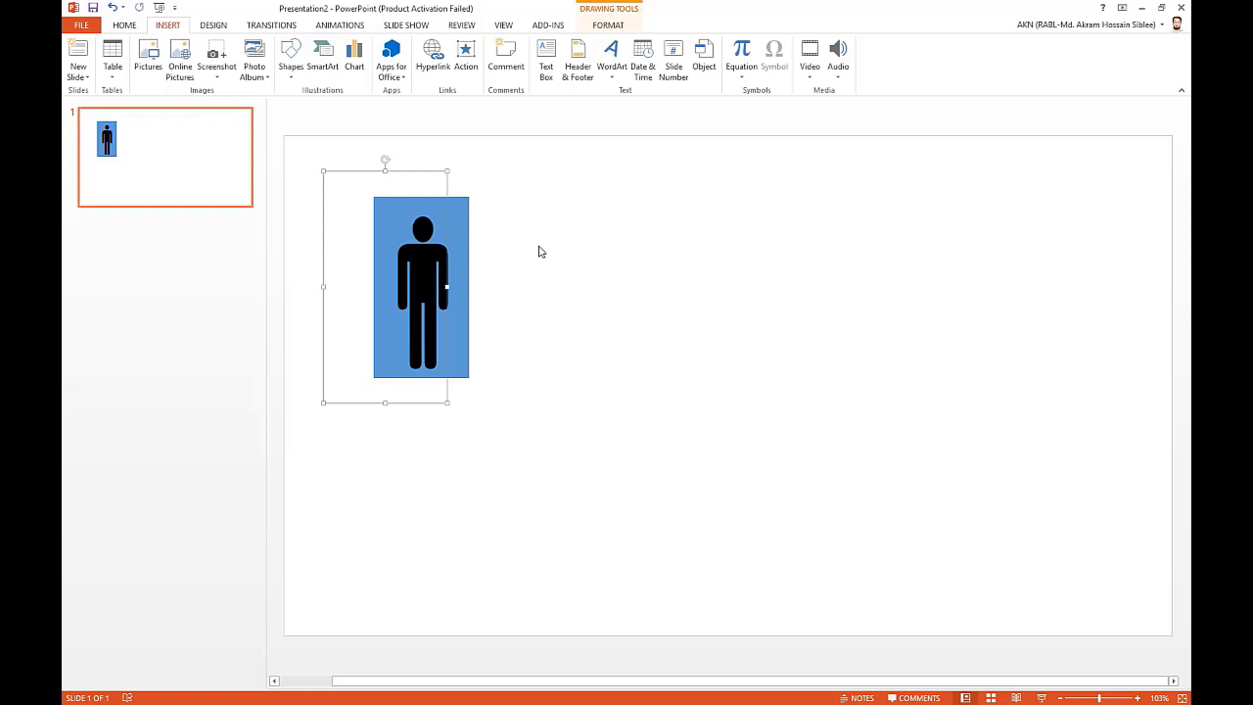
left_click(463, 225, "shift")
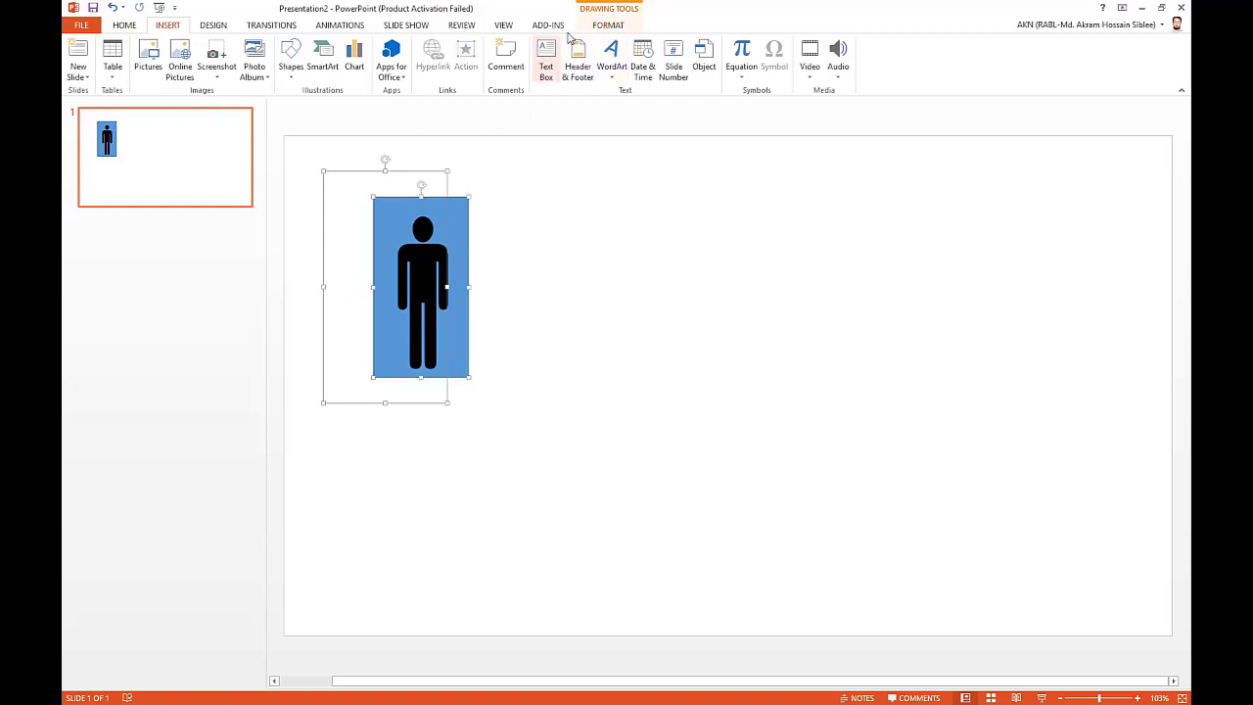
left_click(607, 27)
Step: Combine the man figure and rectangle into one shape and set its fill to No Fill
left_click(226, 75)
left_click(210, 108)
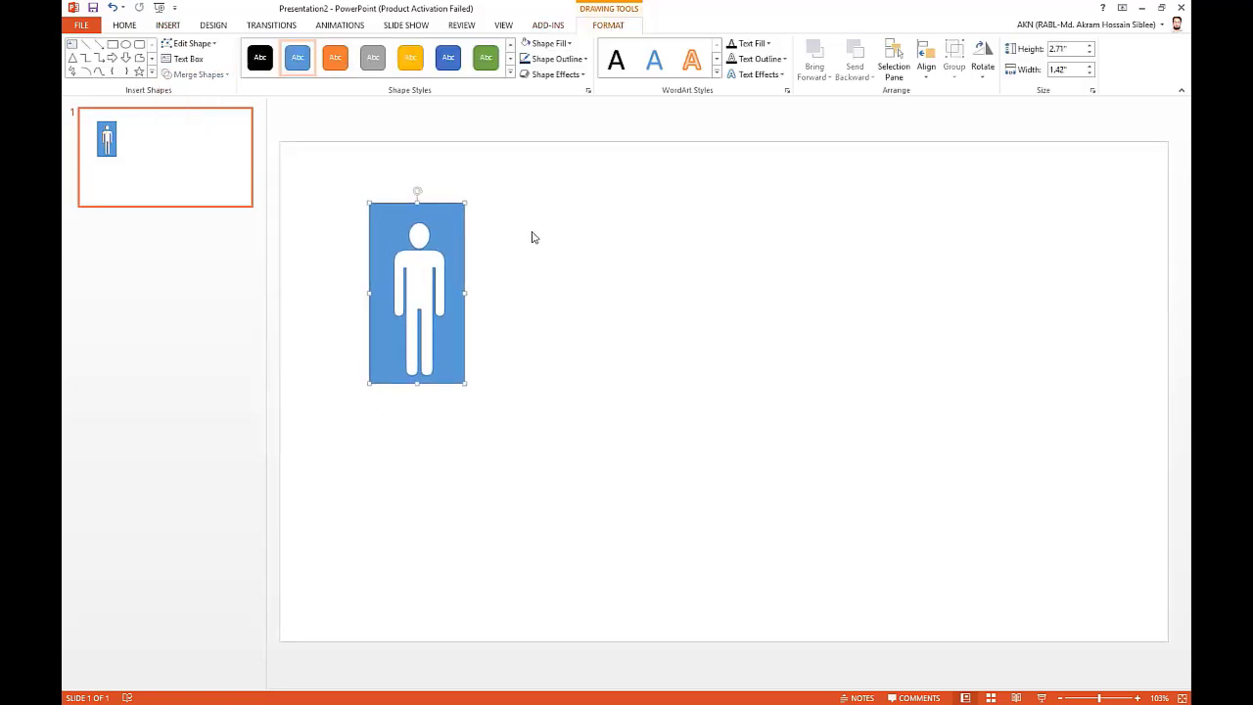
left_click(565, 45)
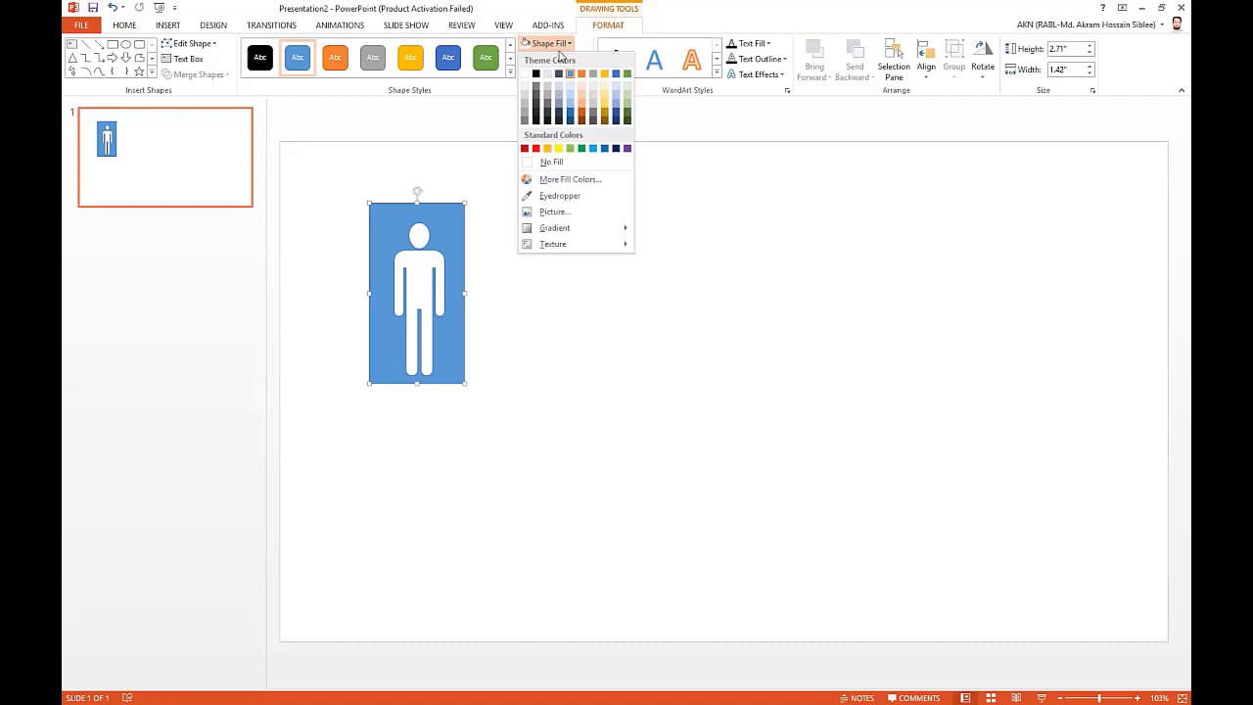
left_click(554, 160)
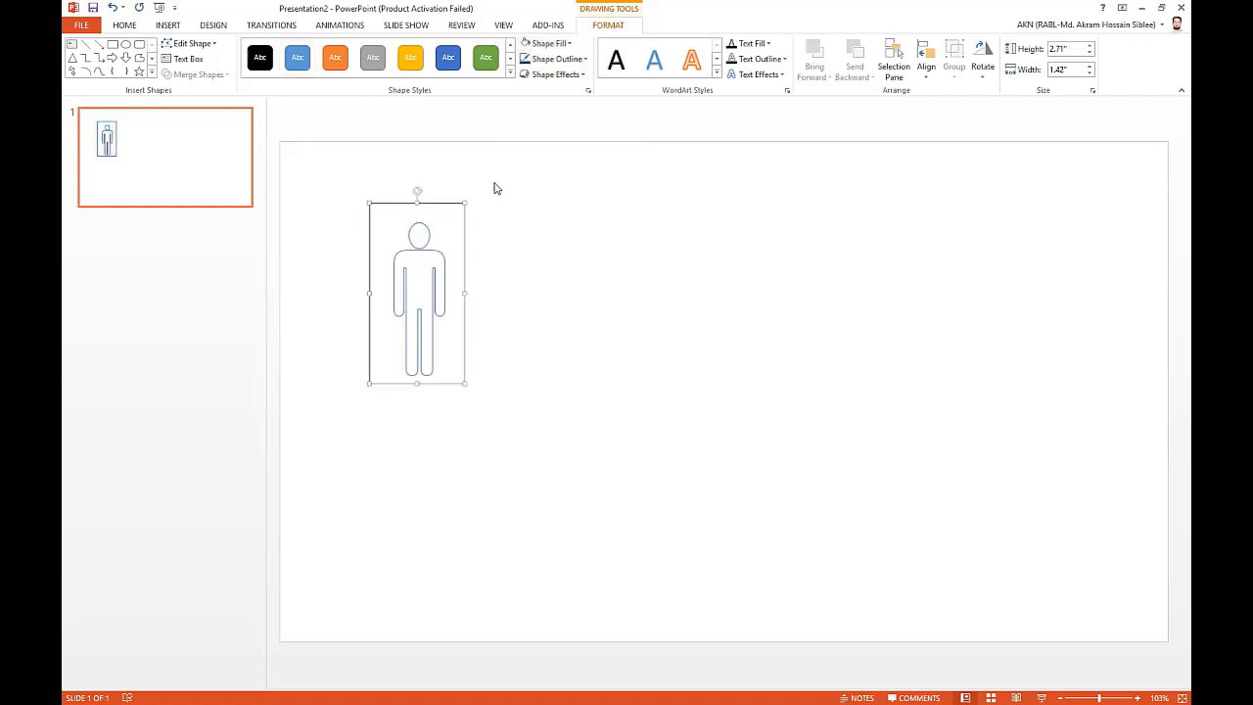
Step: Give the man-outline shape a coloured outline, then bring the Excel workbook to the front
left_click(554, 59)
left_click(571, 137)
left_click(534, 288)
left_click(452, 203)
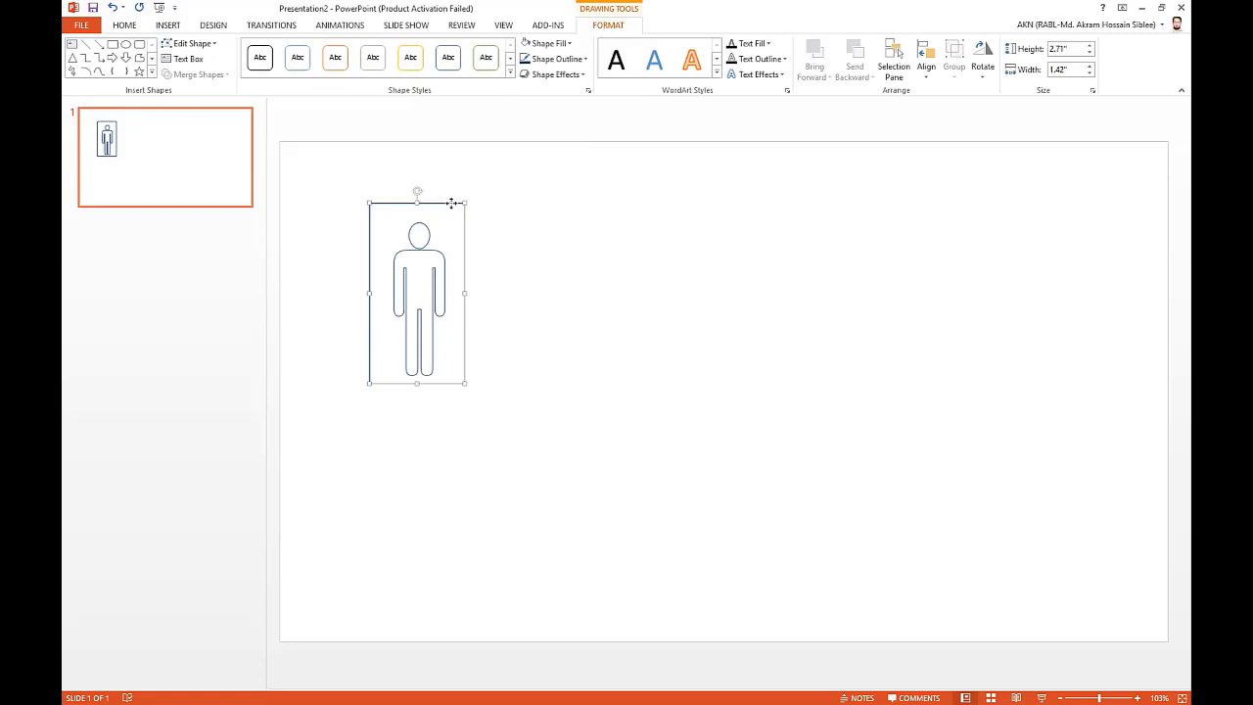
key("alt+Tab")
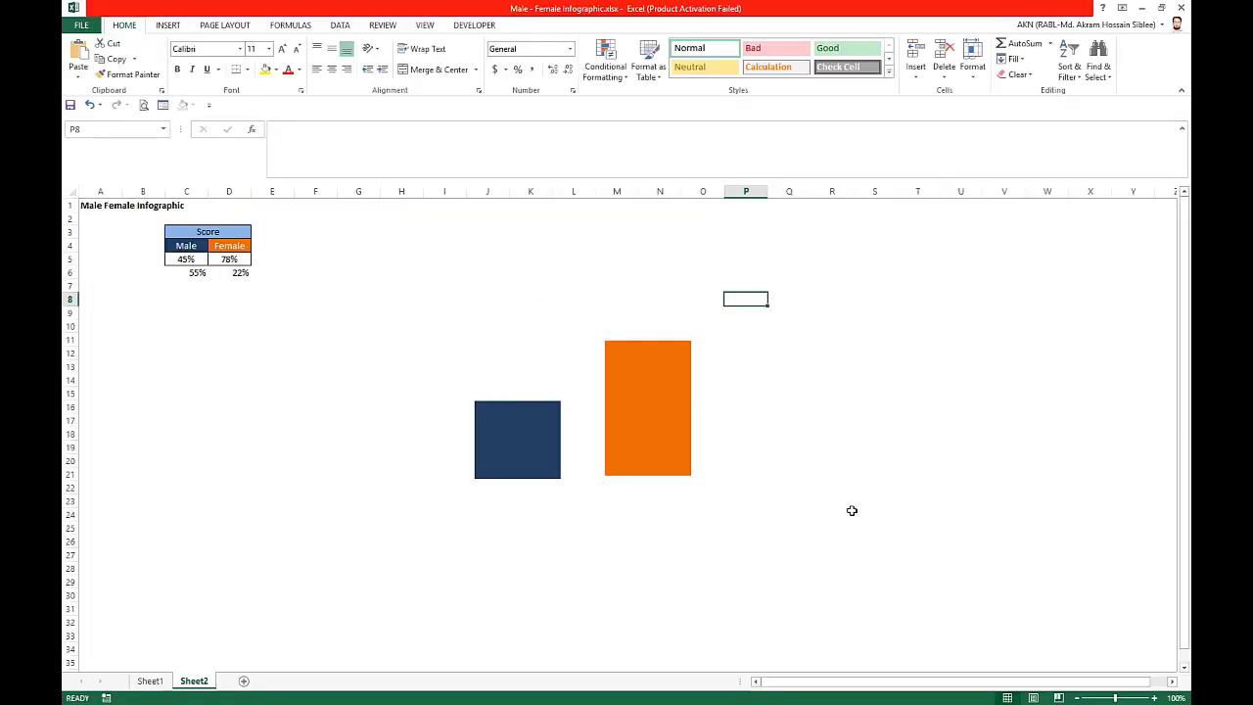
Step: Paste the man outline as a picture near cell S8, right of the navy and orange bars
right_click(853, 304)
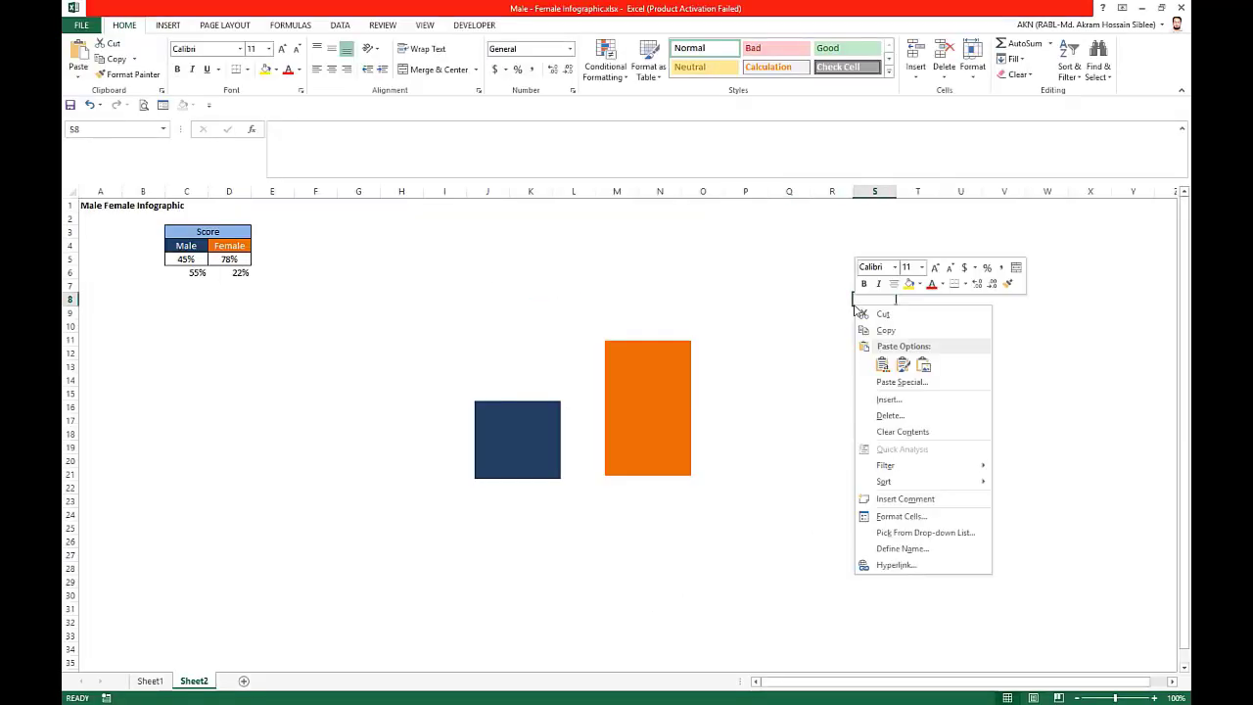
left_click(925, 366)
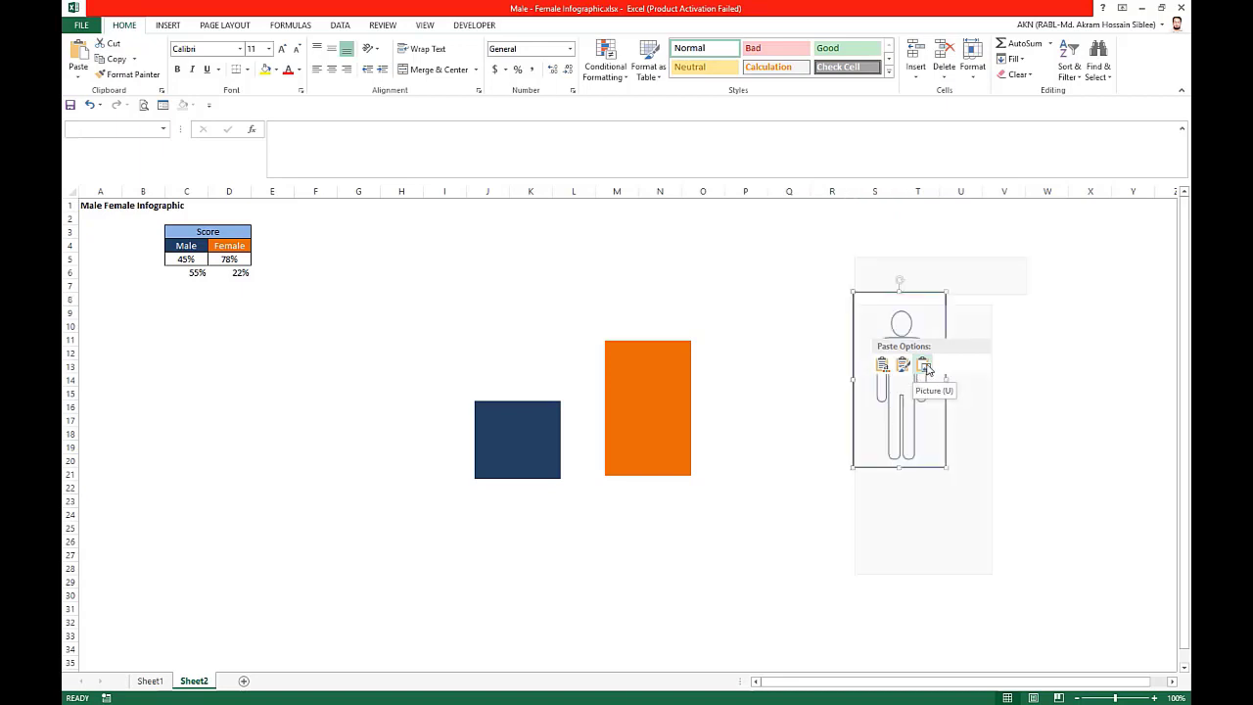
left_click(925, 366)
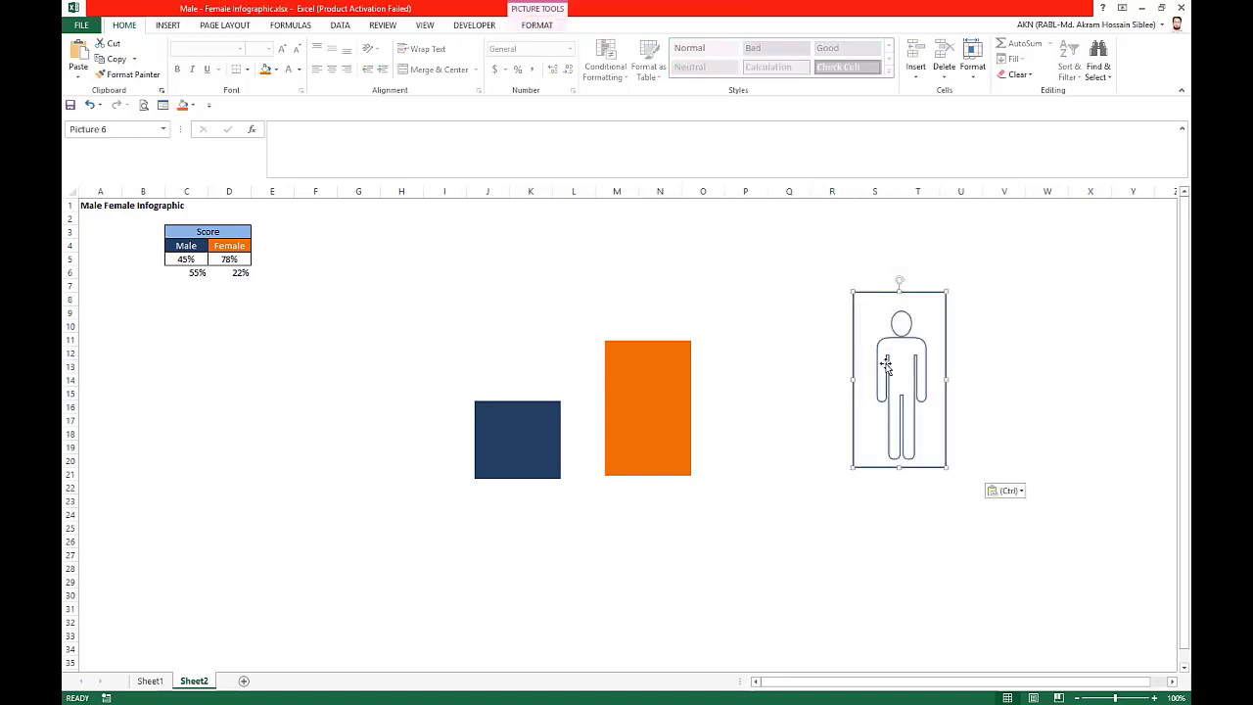
left_click(1009, 327)
left_click(918, 296)
left_click(539, 25)
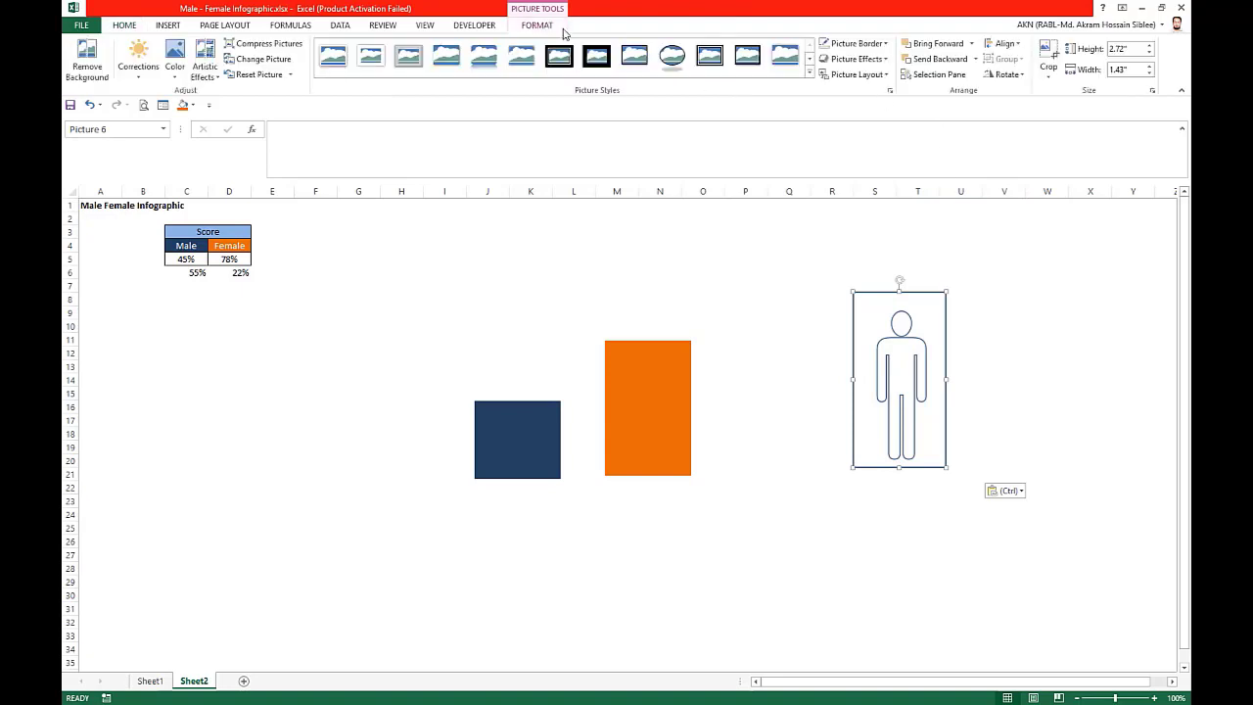
Step: Crop the man picture's top, right and bottom edges to the figure, then return to PowerPoint
left_click(1049, 79)
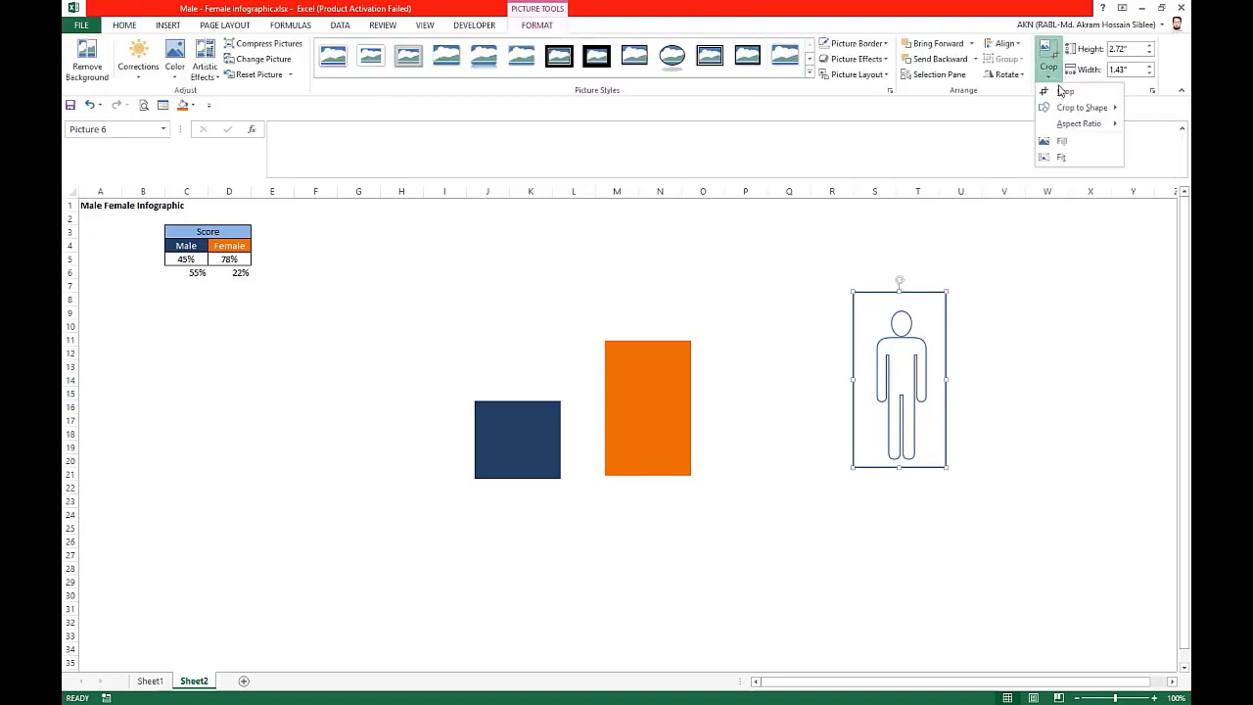
left_click(1064, 92)
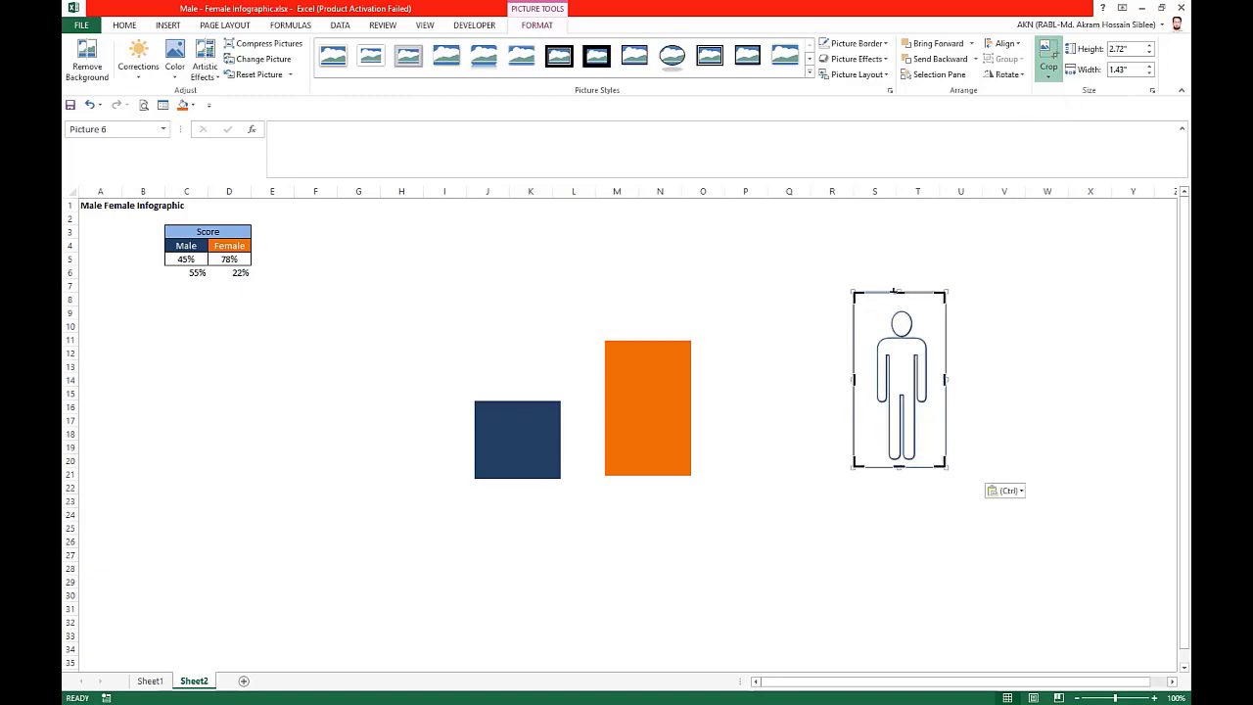
left_click_drag(900, 295, 905, 310)
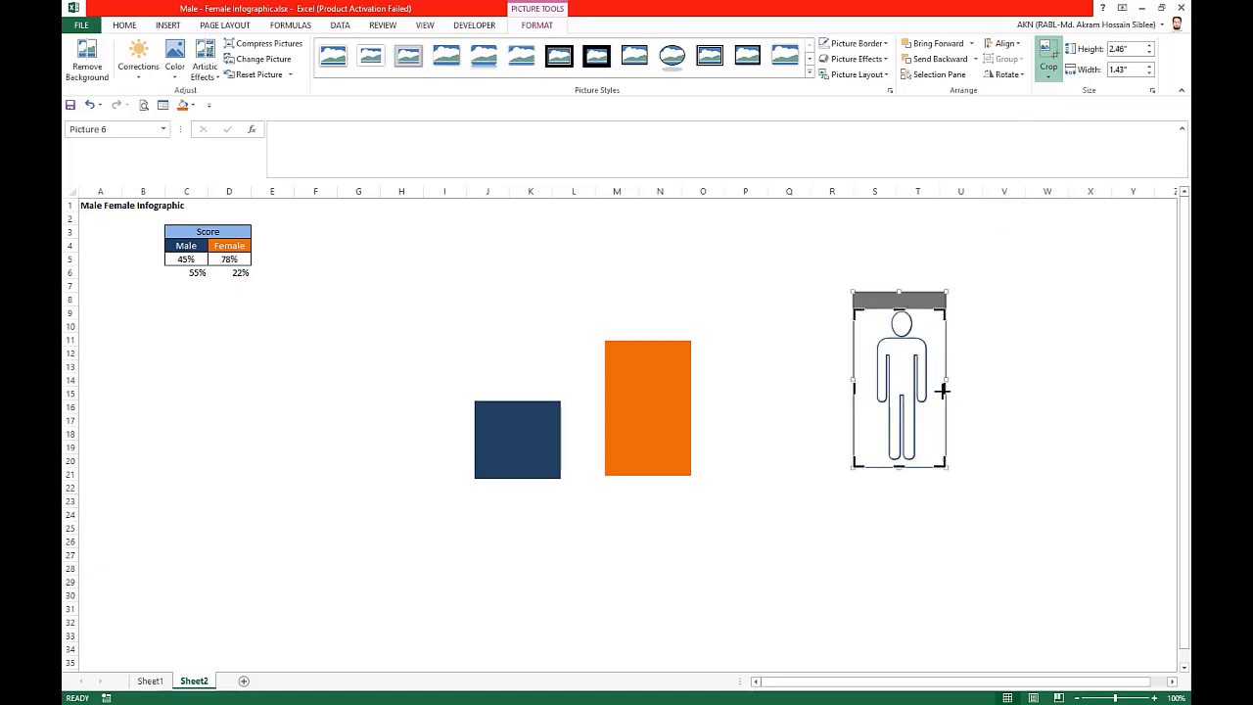
left_click_drag(945, 388, 929, 388)
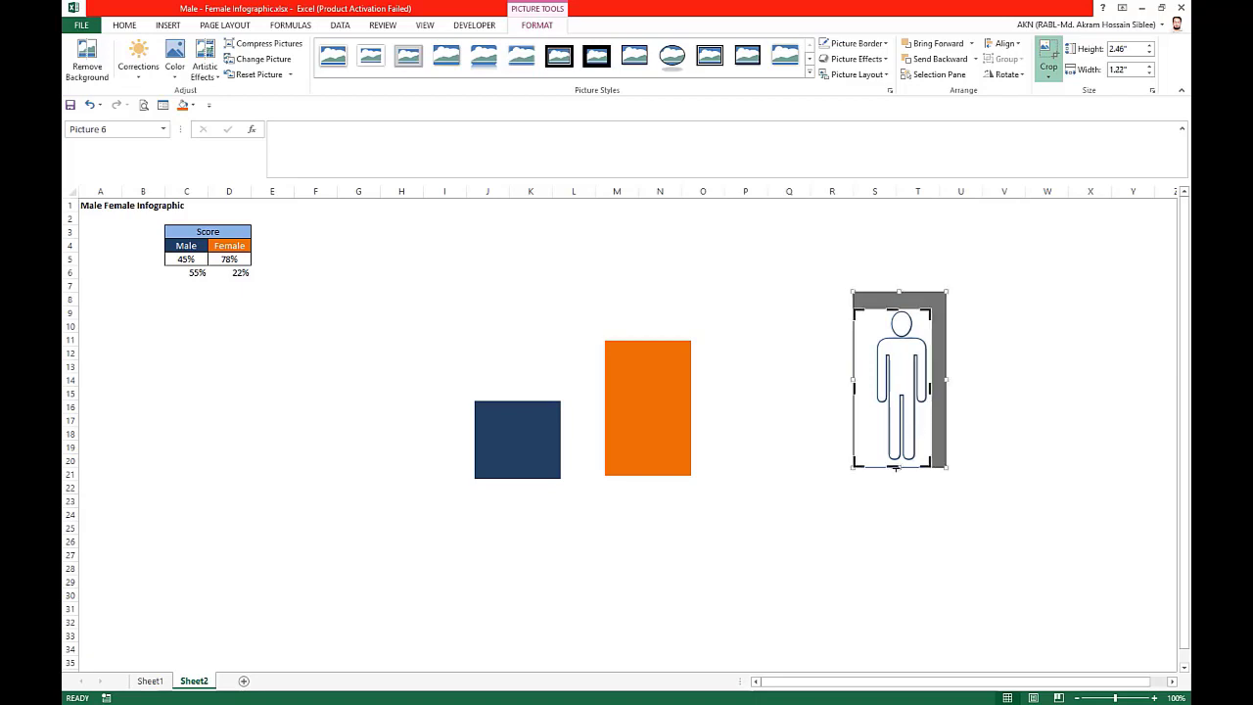
left_click_drag(897, 466, 896, 459)
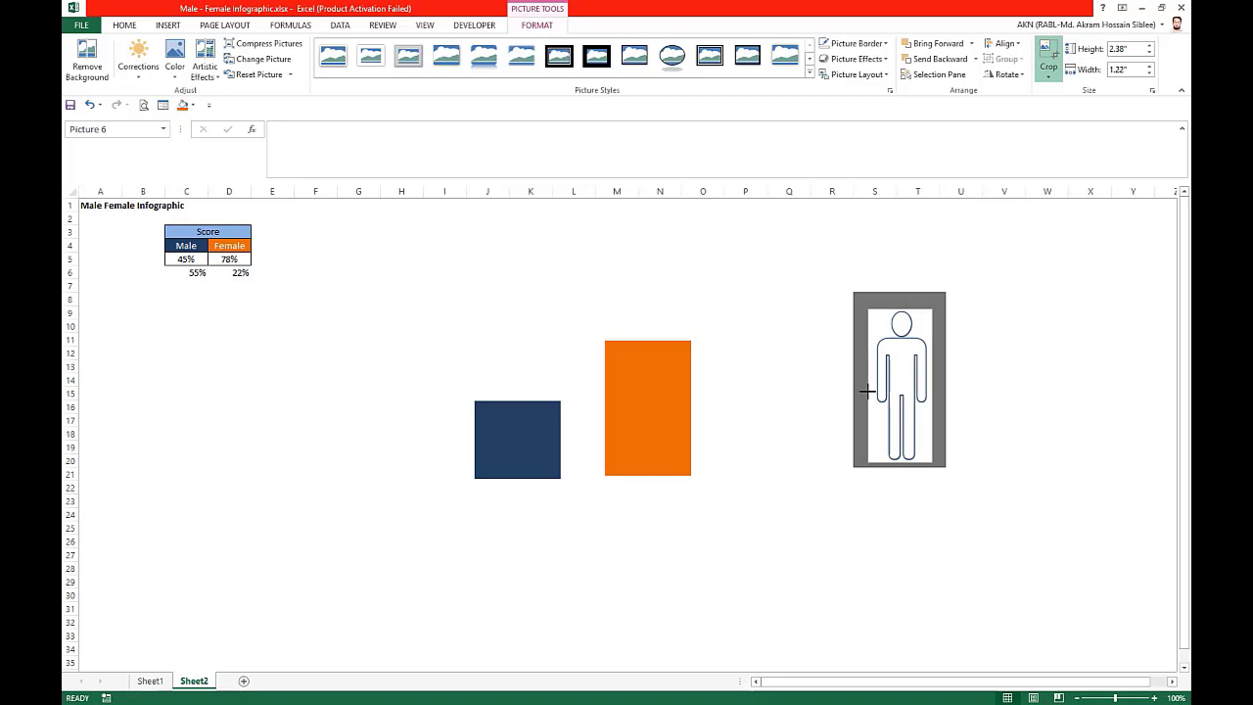
left_click(1018, 364)
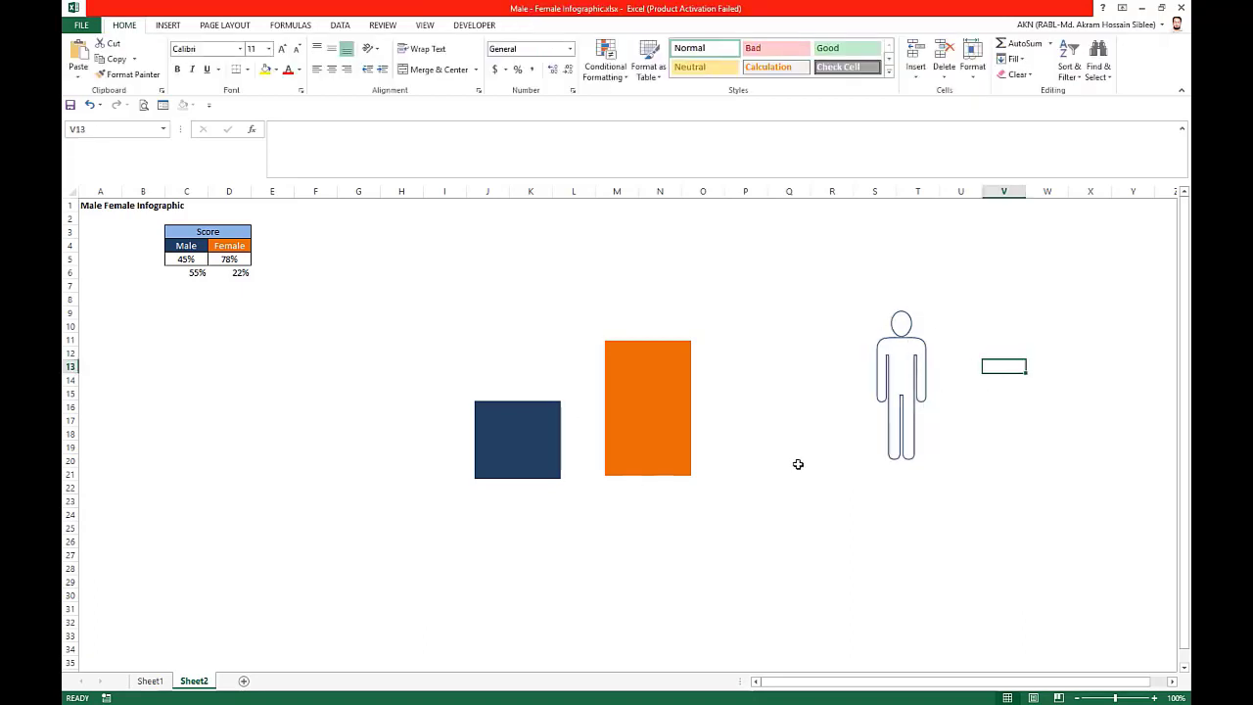
key("alt+Tab")
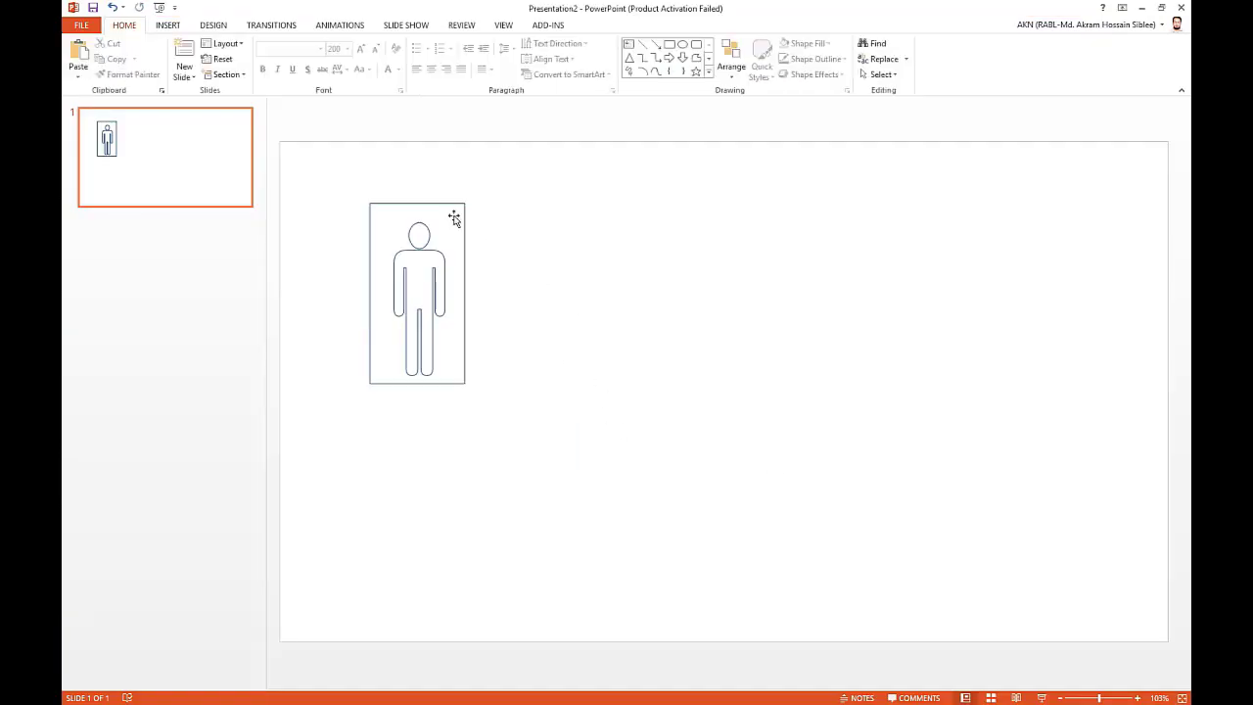
Step: Delete the man figure and draw a new tall rectangle on the left of the slide
key("Delete")
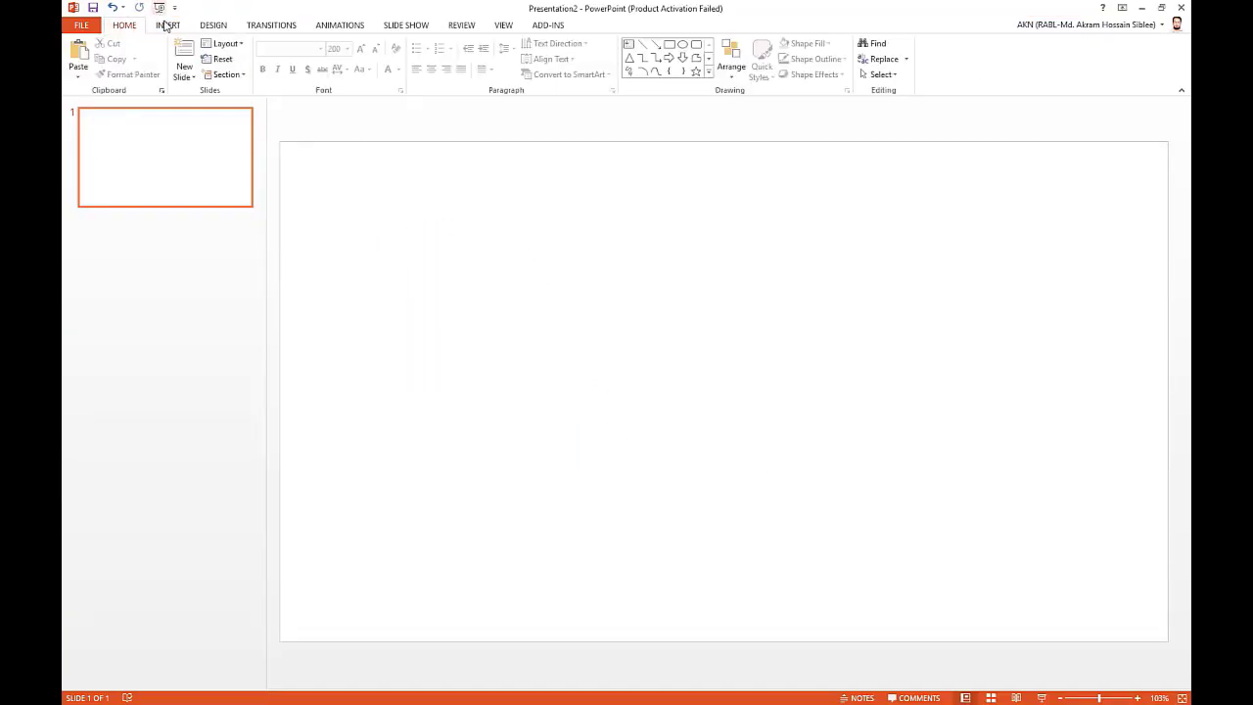
left_click(168, 24)
left_click(290, 58)
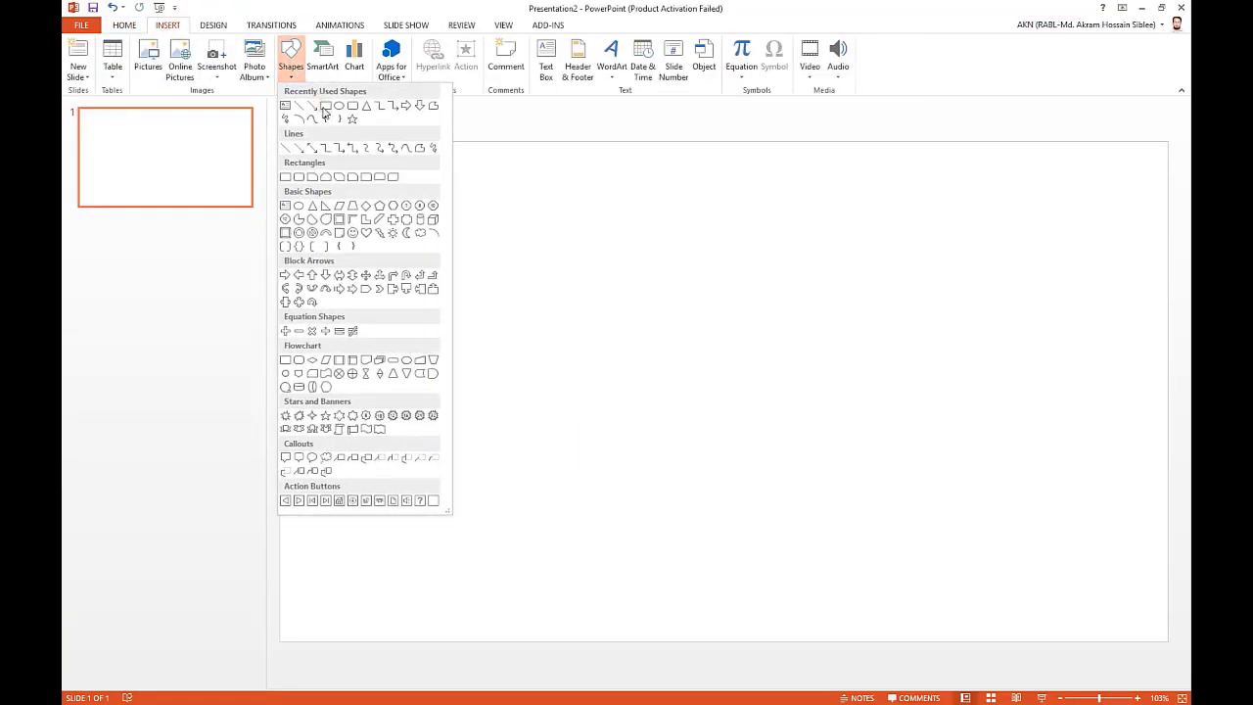
left_click(323, 106)
mouse_move(396, 224)
left_mouse_down()
mouse_move(433, 343)
mouse_move(487, 408)
left_mouse_up()
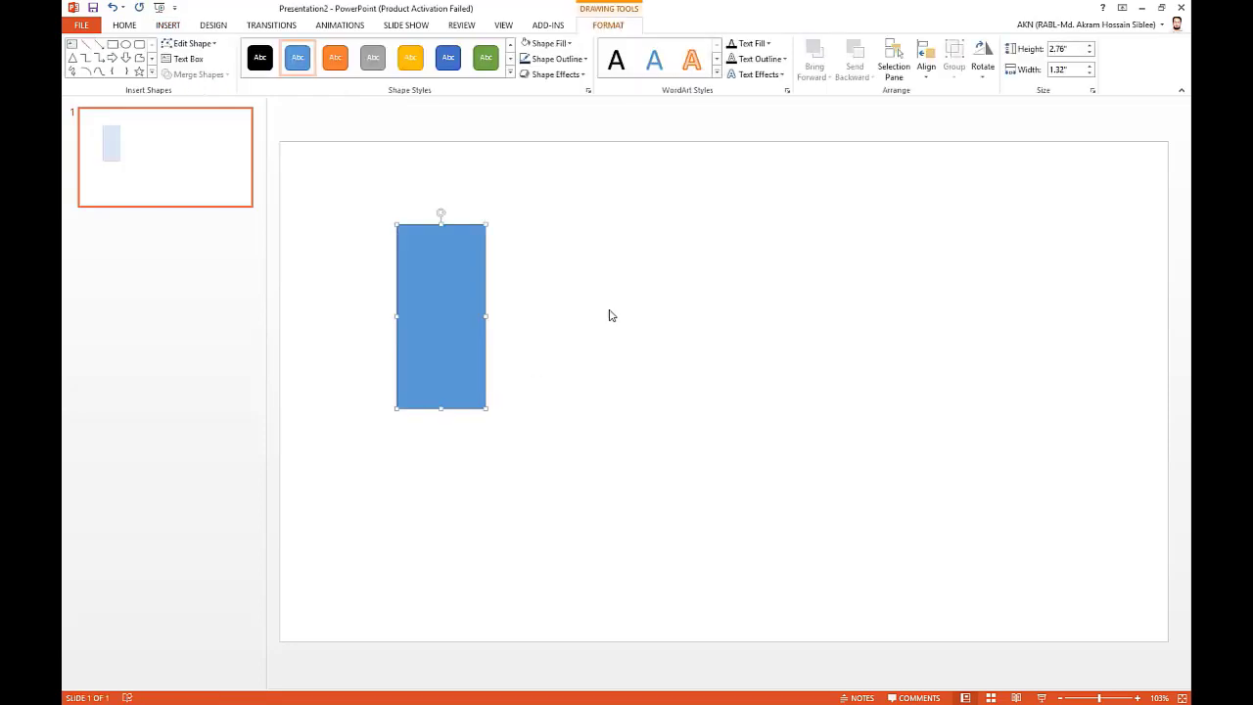
left_click(634, 292)
Step: Add a large-font text box beside the rectangle holding the Webdings female figure symbol
left_click(627, 44)
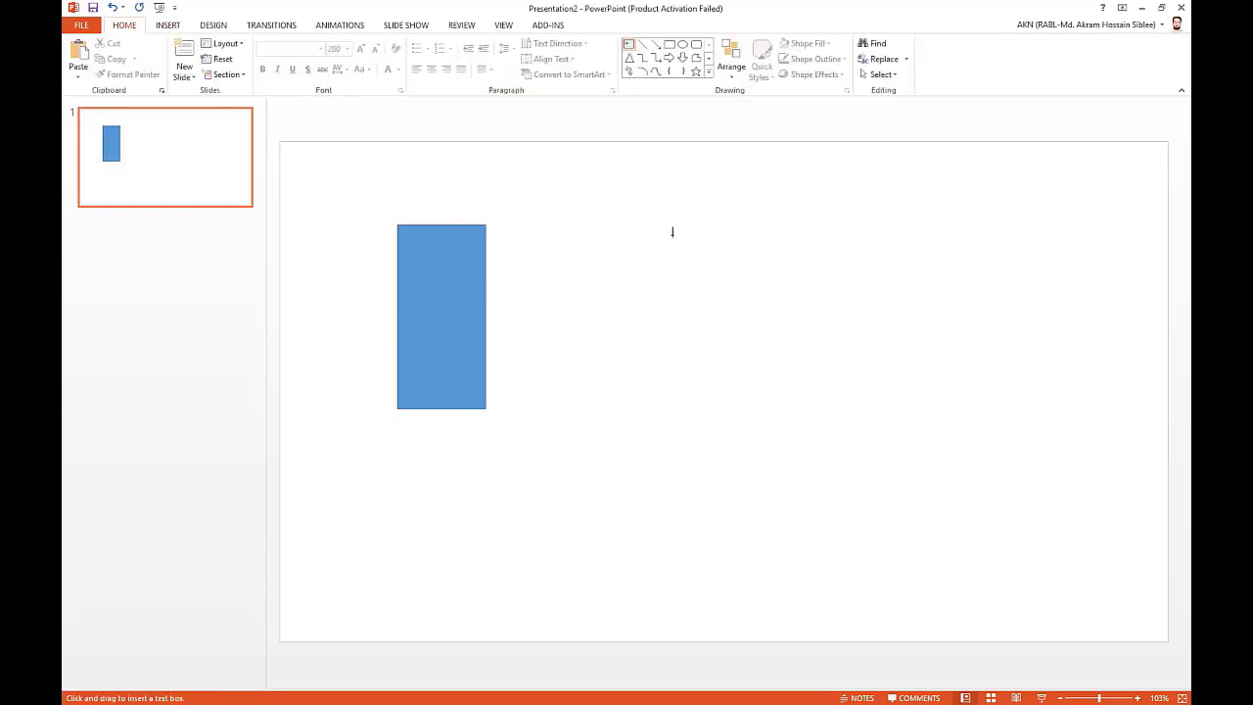
left_click_drag(670, 242, 739, 316)
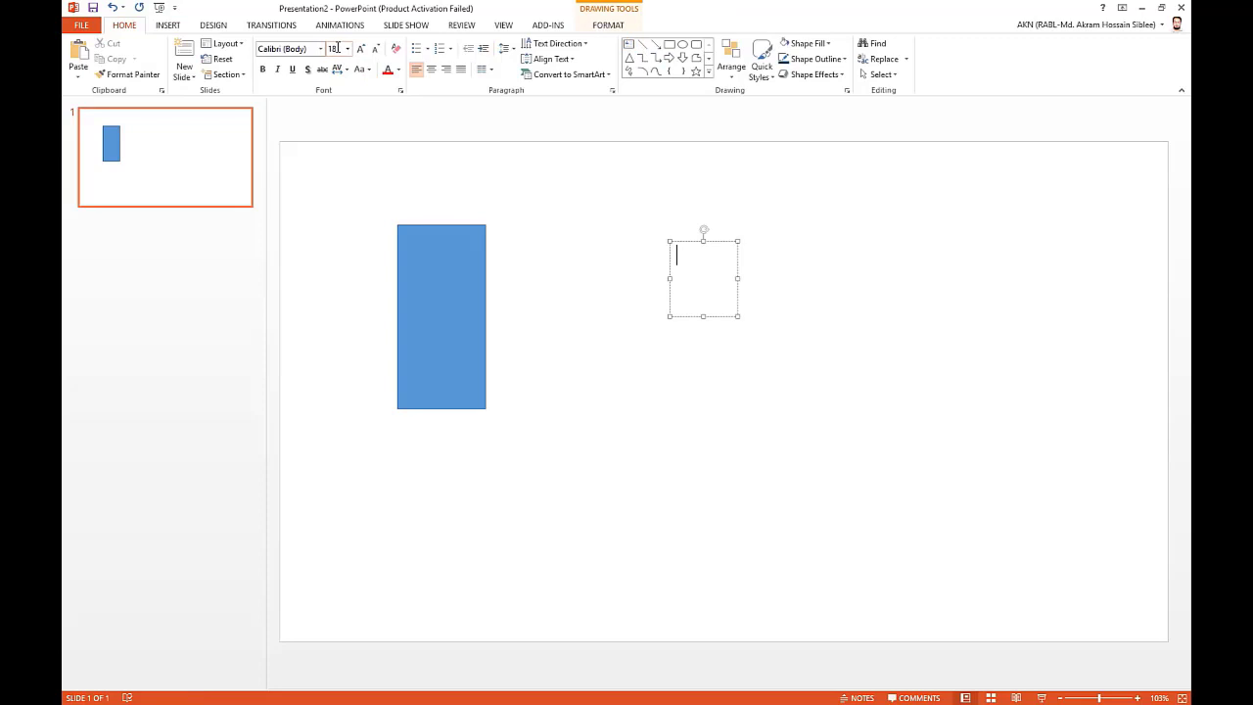
key("Return")
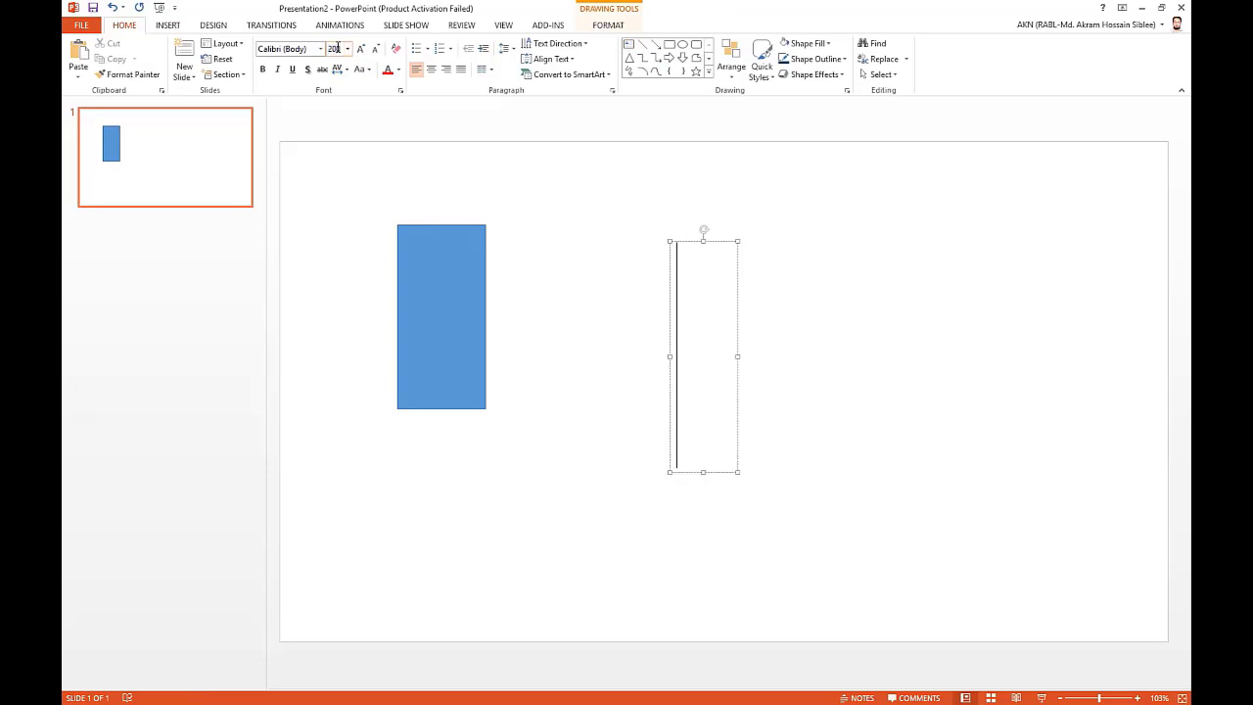
left_click(167, 25)
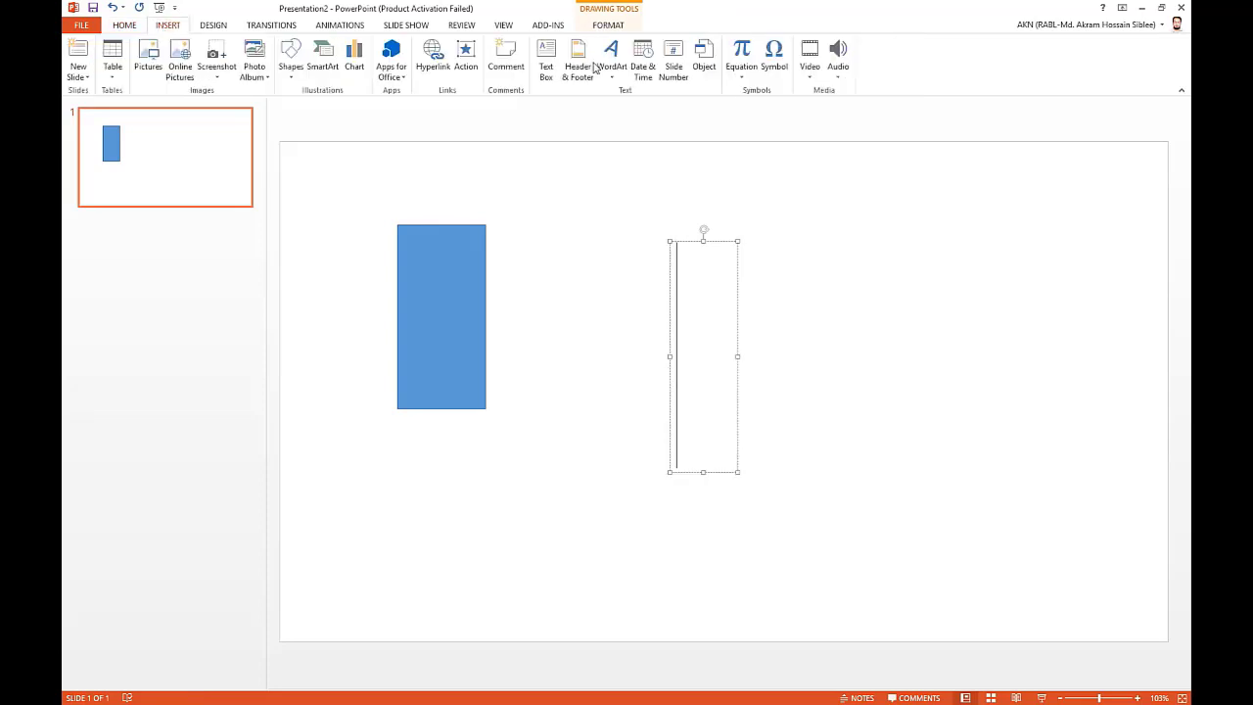
left_click(775, 59)
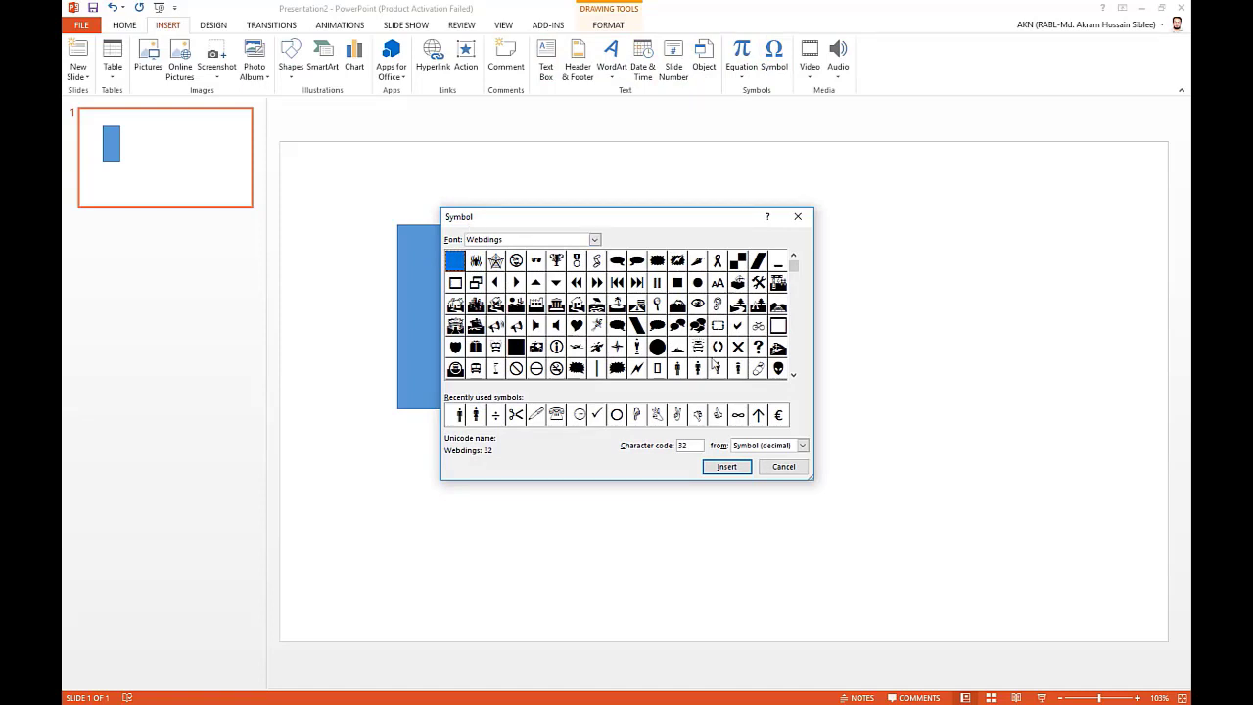
left_click(698, 368)
left_click(724, 465)
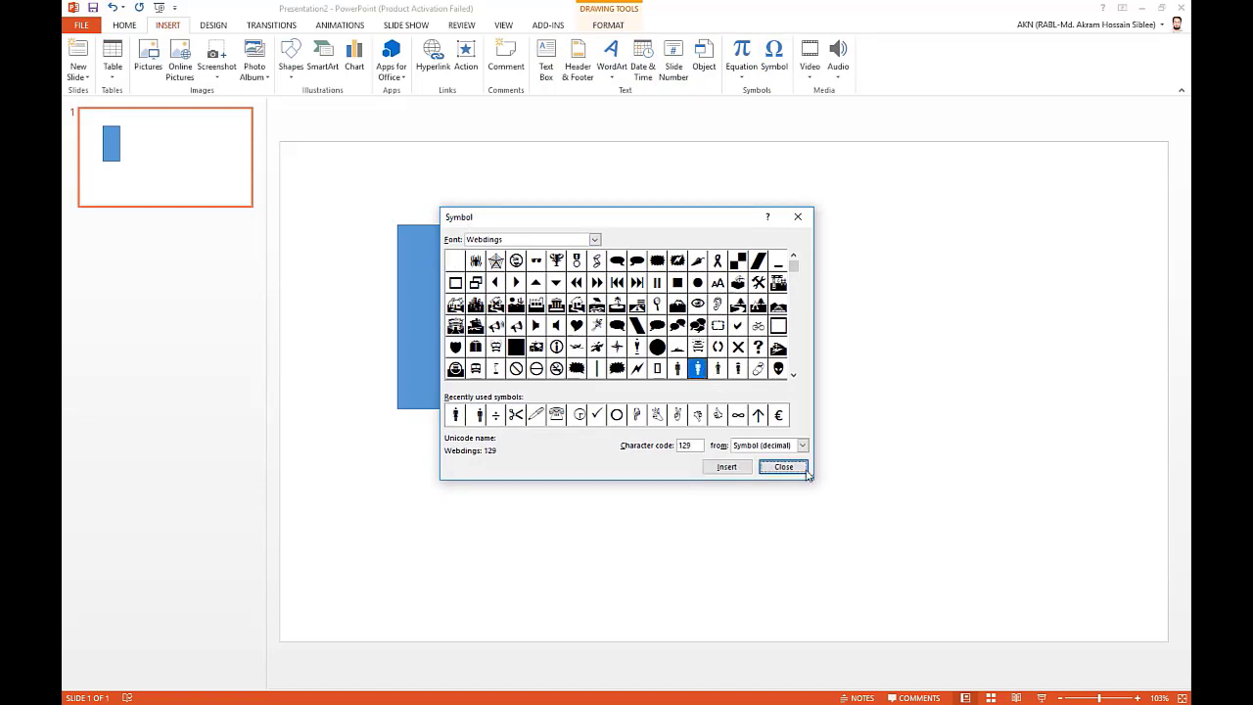
left_click(800, 465)
Step: Place the female figure over the blue rectangle and Combine them into one cut-out shape
left_click_drag(724, 244, 402, 194)
left_click(436, 221, "shift")
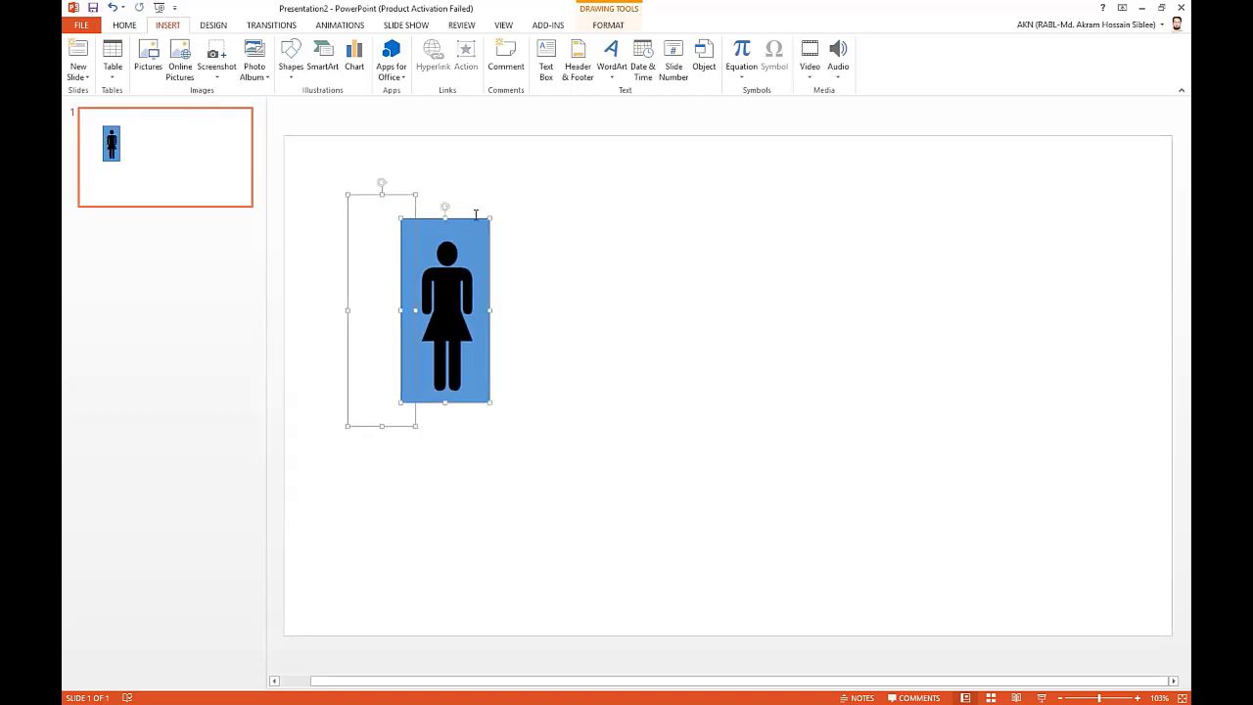
left_click(610, 27)
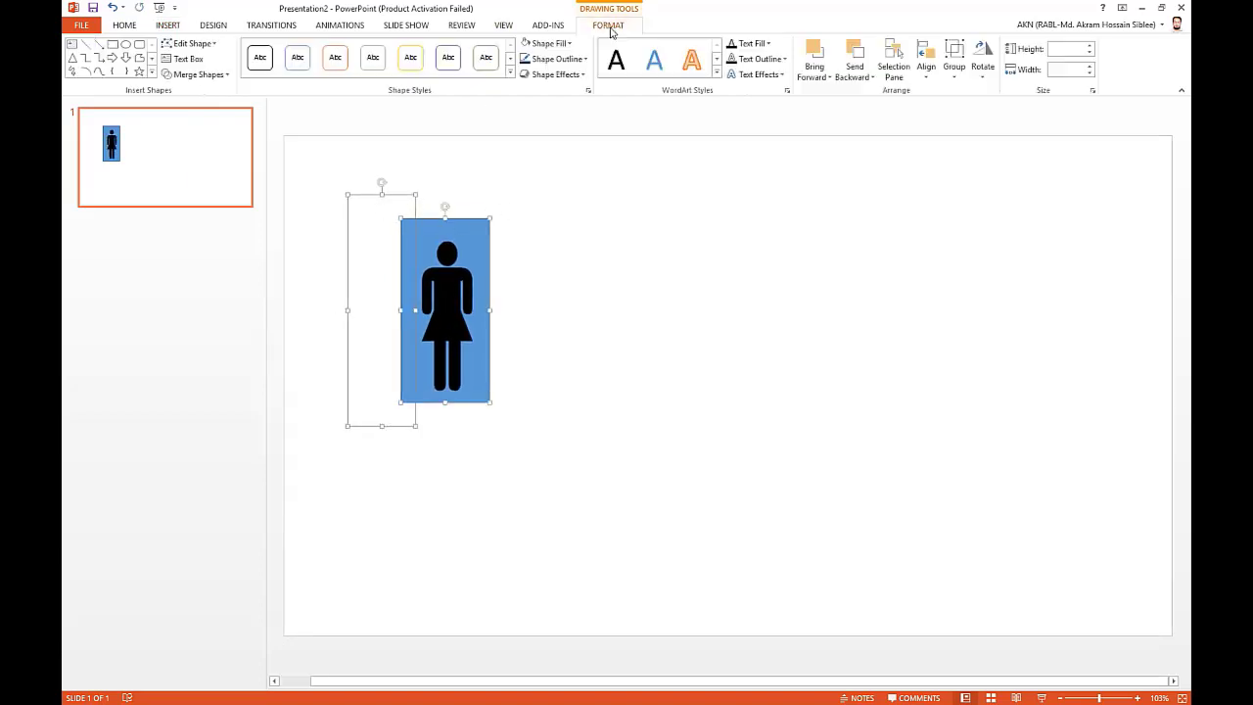
left_click(219, 78)
left_click(205, 110)
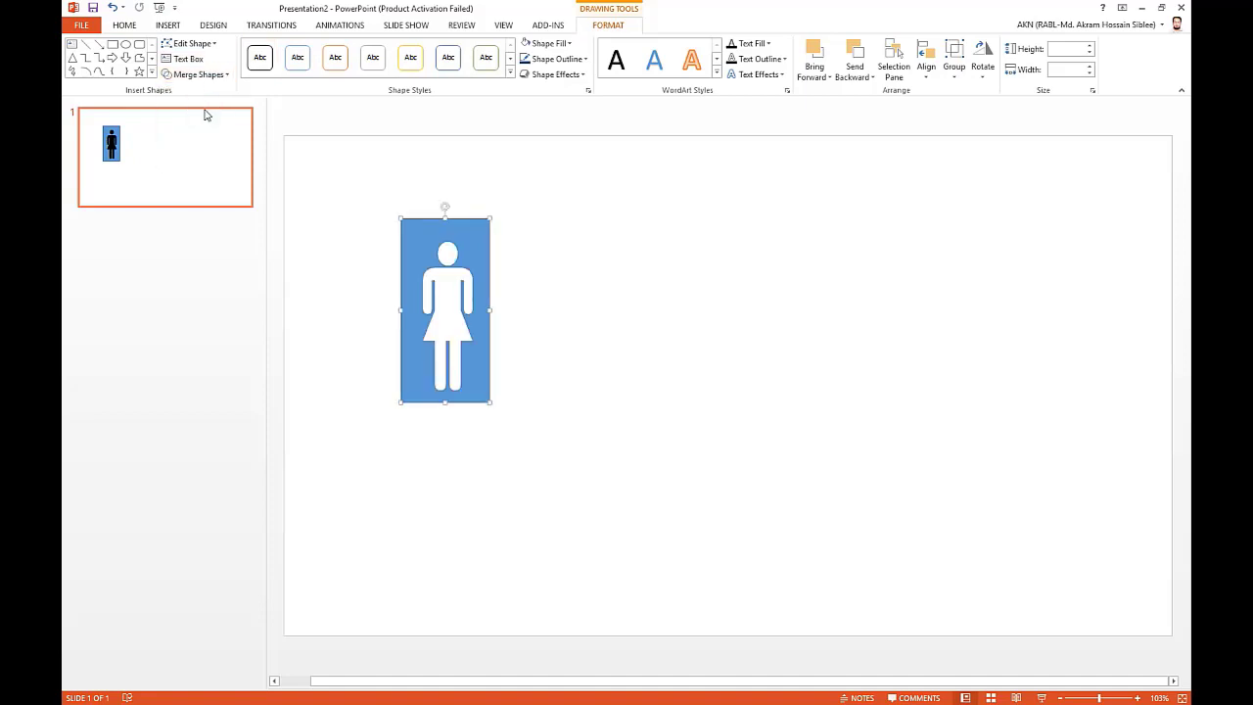
Step: Set the woman shape to No Fill with an orange outline, then switch to Excel
left_click(550, 43)
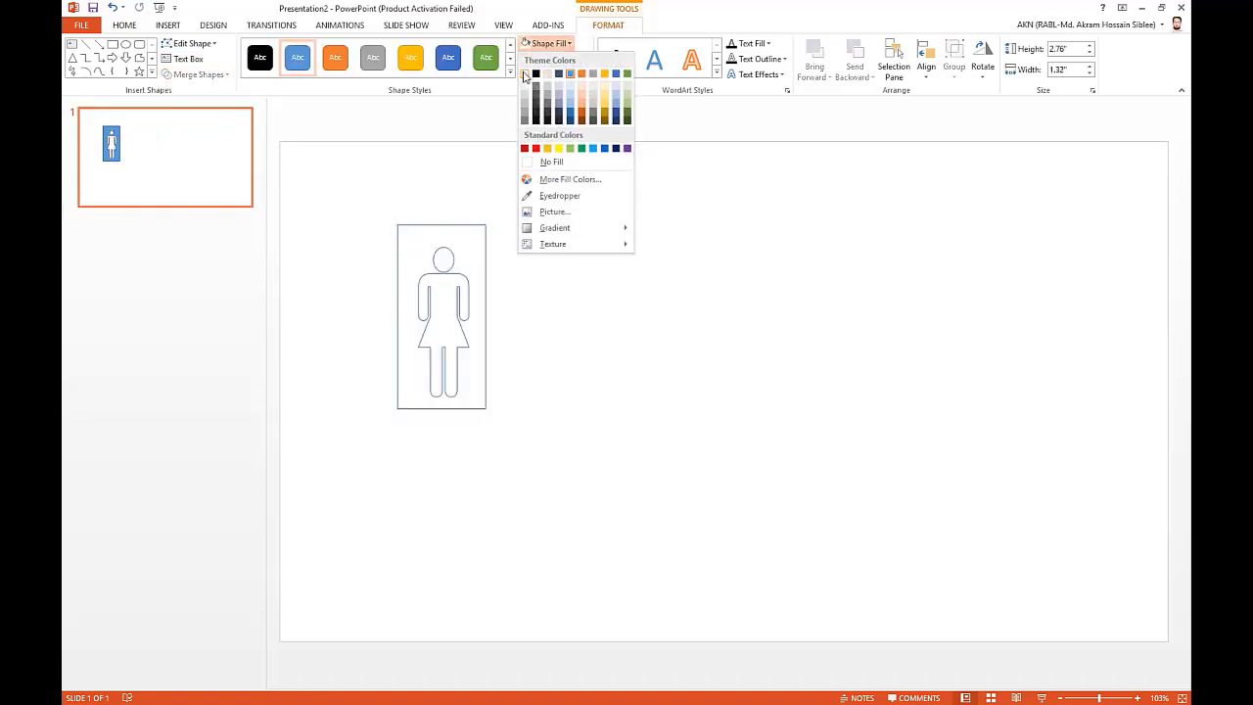
left_click(528, 75)
left_click(584, 61)
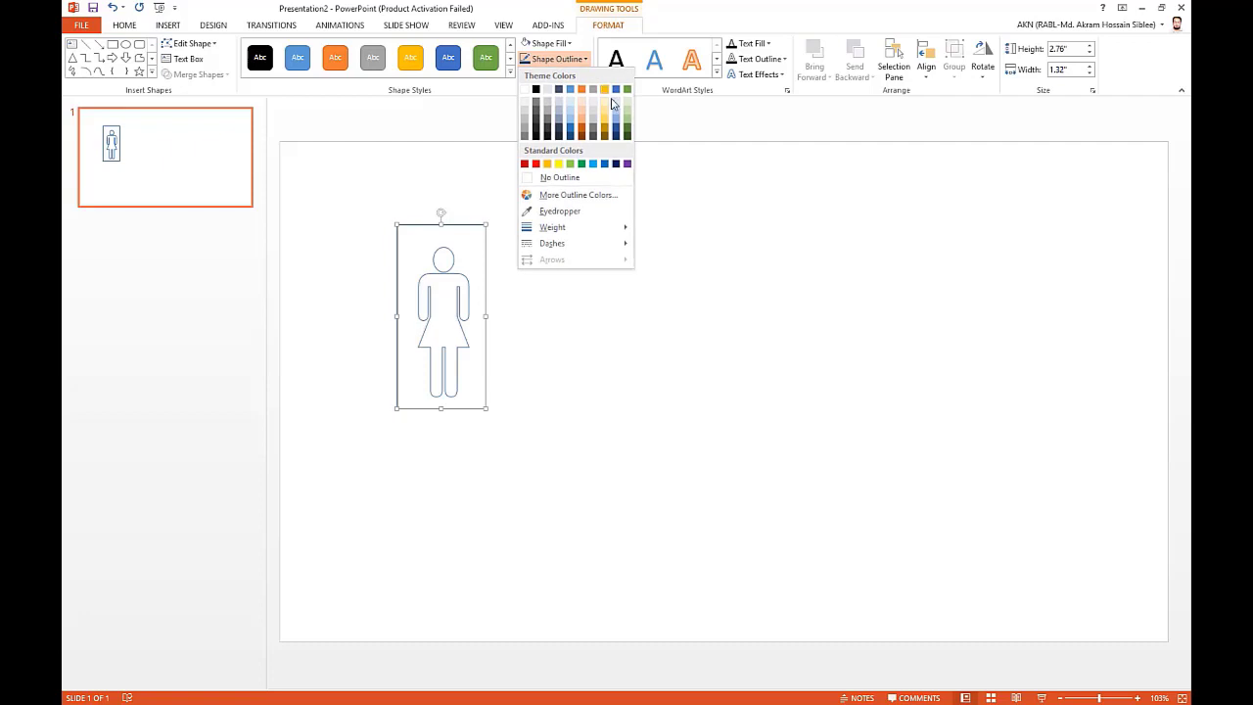
left_click(582, 130)
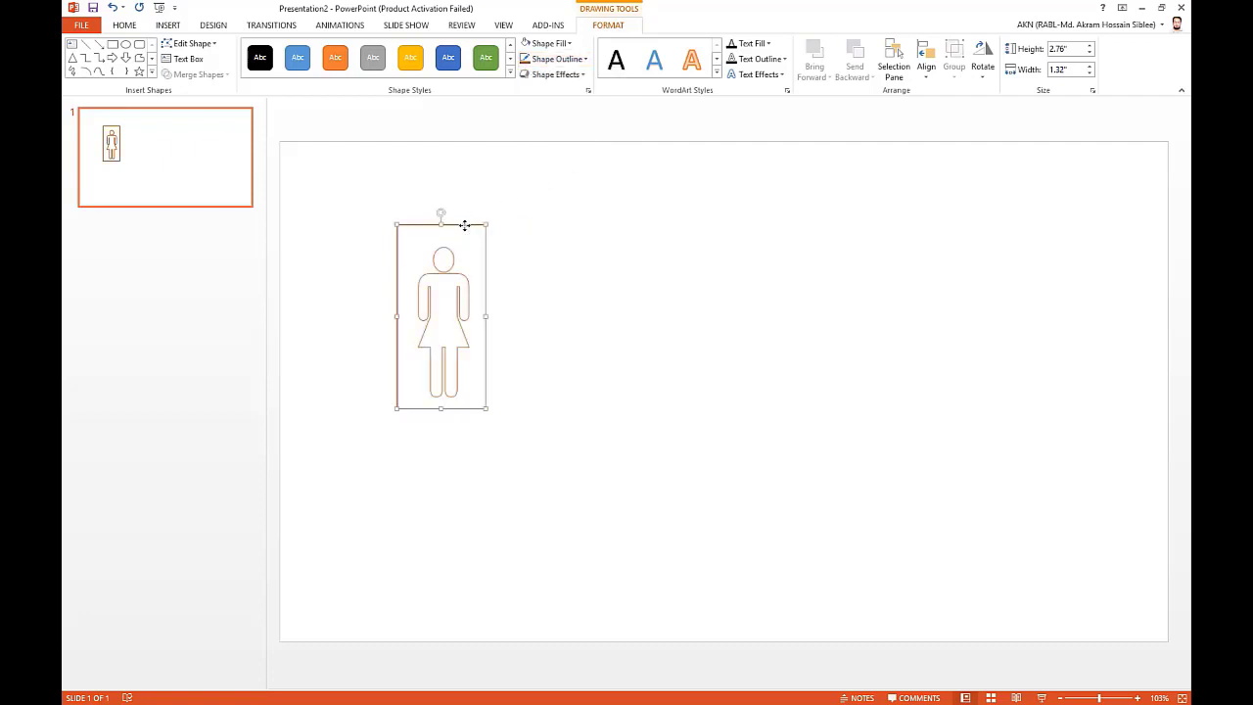
key("alt+Tab")
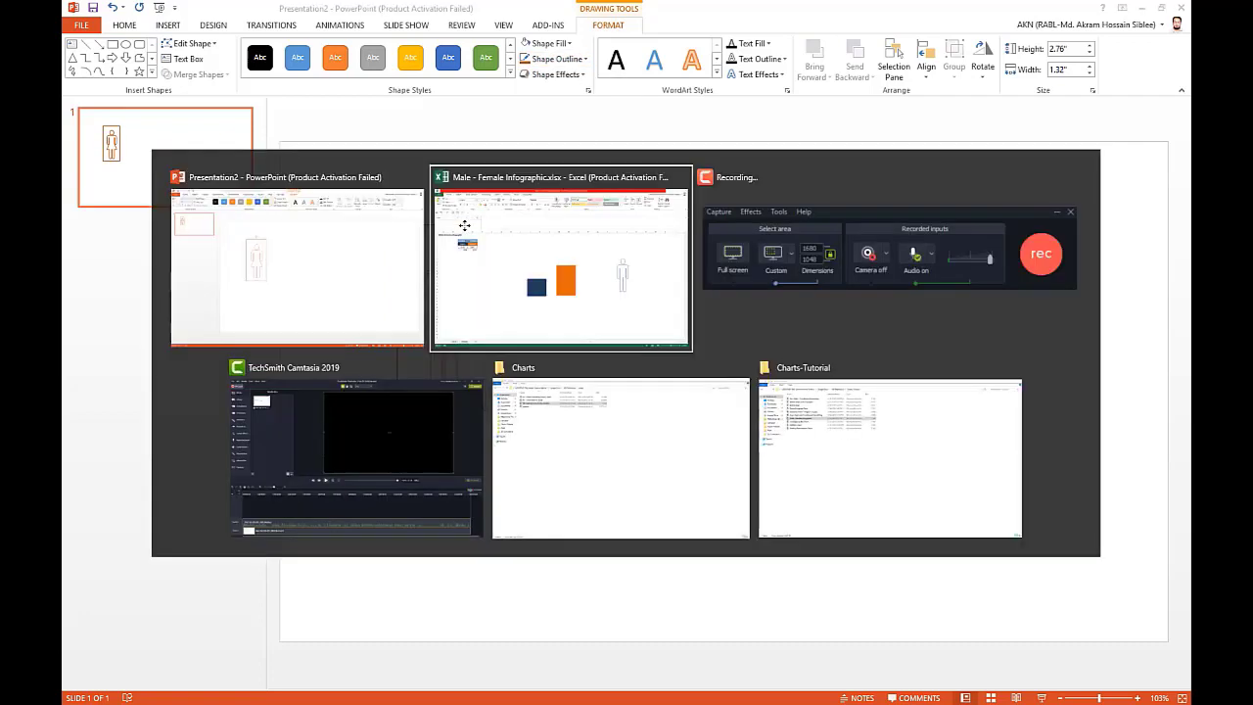
Step: Paste the orange female figure as a picture at cell V8
right_click(1015, 303)
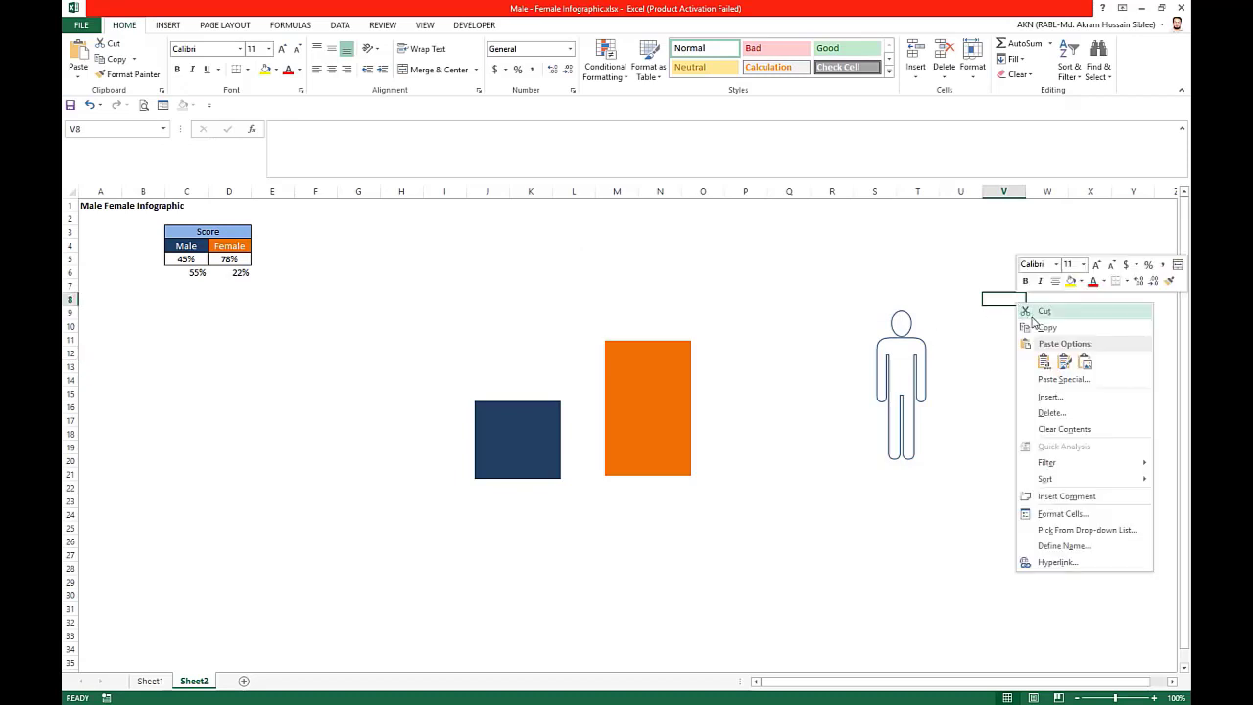
left_click(1085, 362)
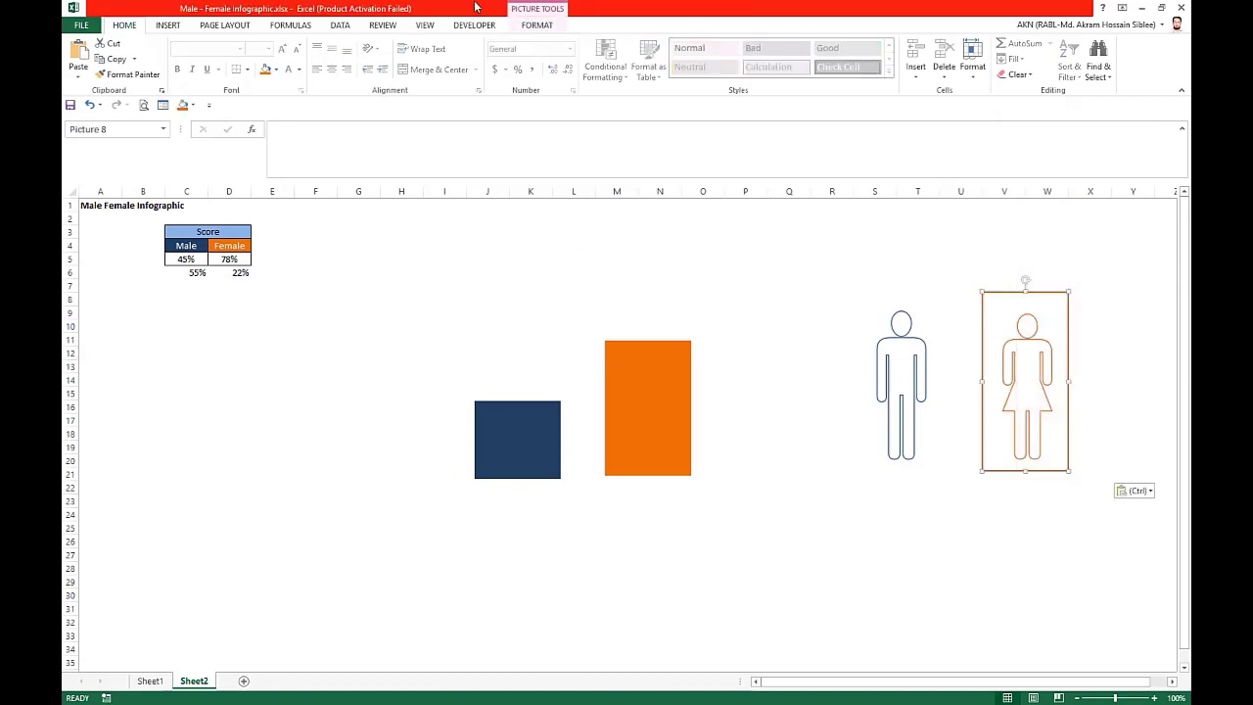
left_click(534, 29)
Step: Crop the female picture's top, right, bottom and left margins, then reposition the male figure
left_click(1048, 73)
left_click(1065, 92)
left_click_drag(1026, 291, 1028, 309)
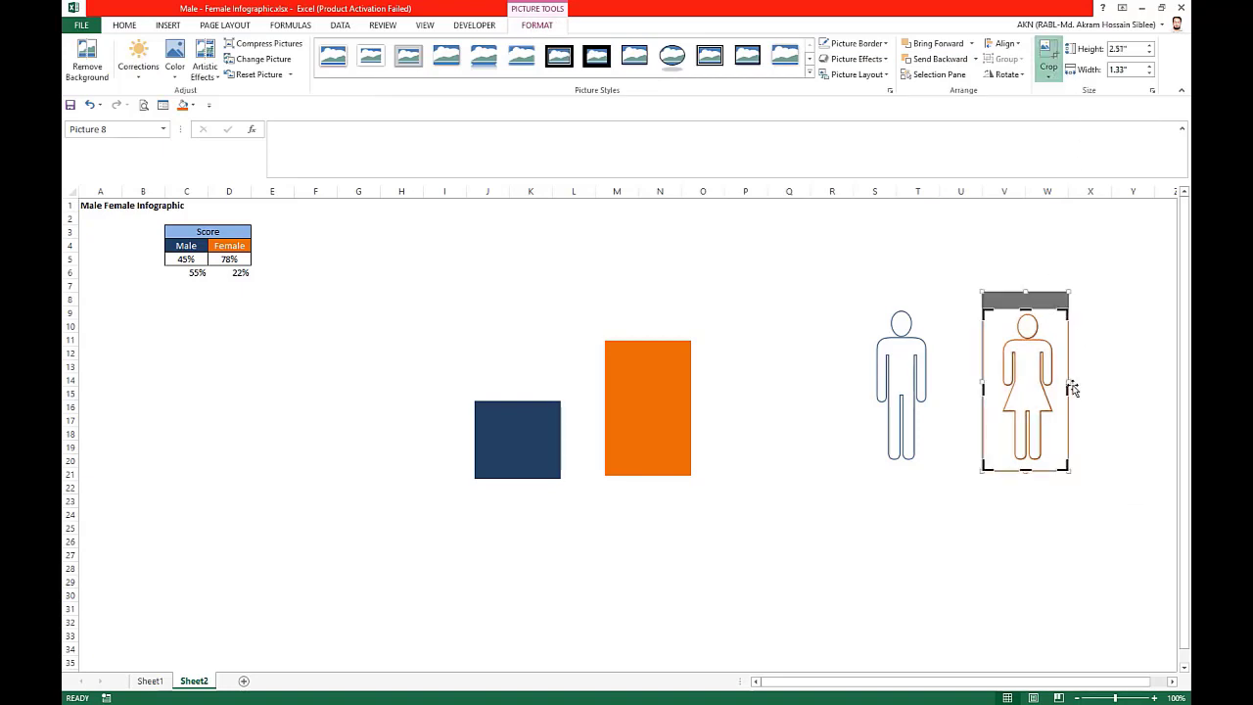
left_click_drag(1067, 393, 1057, 392)
left_click_drag(1023, 468, 1026, 462)
left_click_drag(981, 384, 994, 387)
left_click(1120, 355)
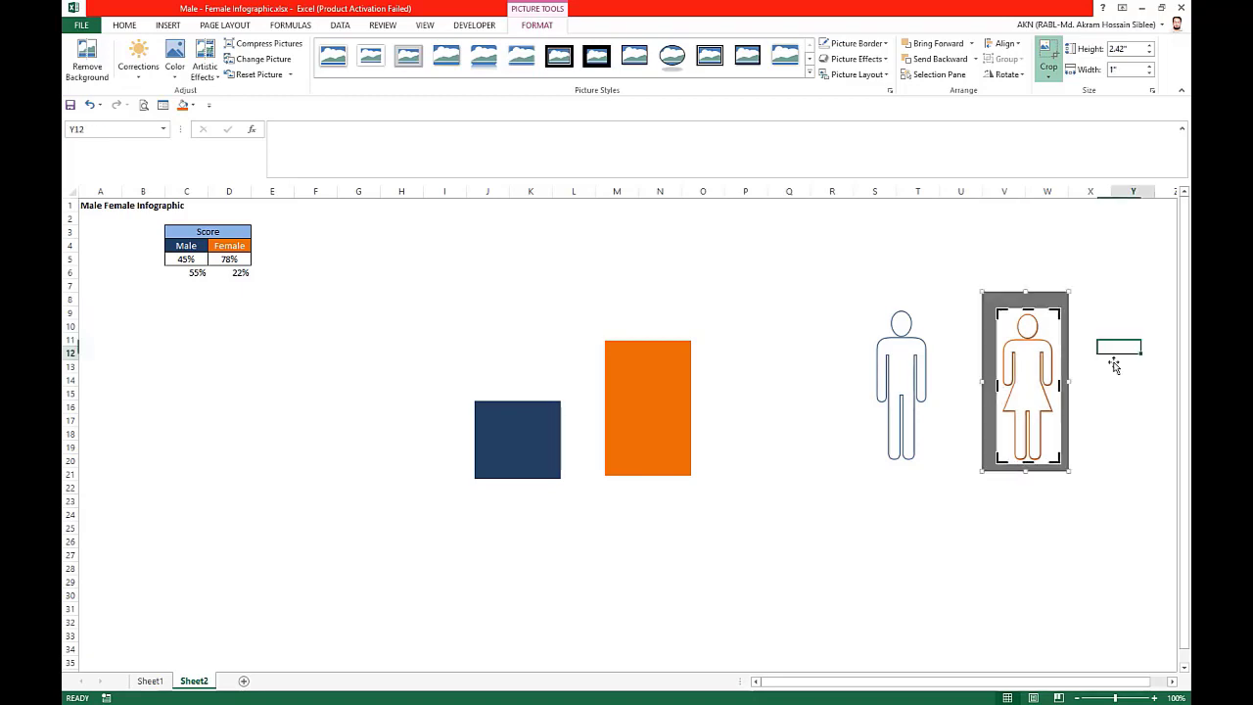
left_click(918, 364)
left_click_drag(911, 310, 866, 323)
Step: Set both the male score in C5 and the female score in D5 to 100%
left_click(713, 297)
left_click(203, 258)
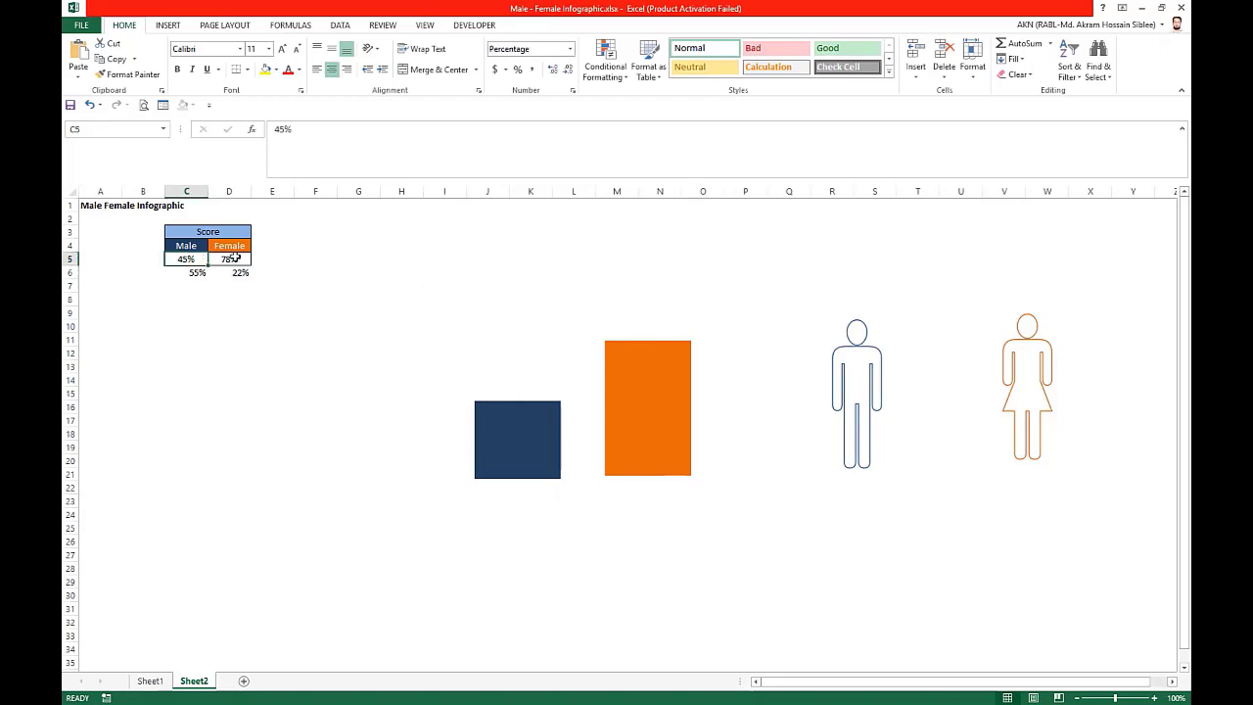
type("100")
key("Return")
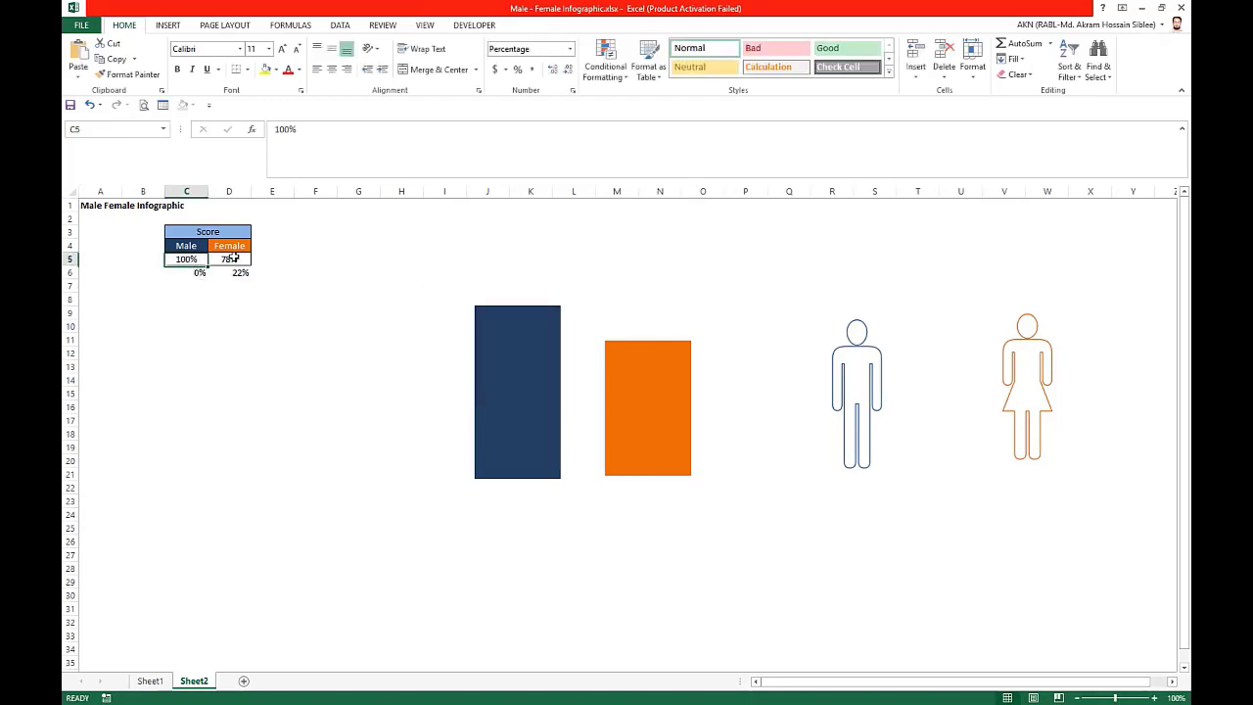
left_click(235, 256)
type("100")
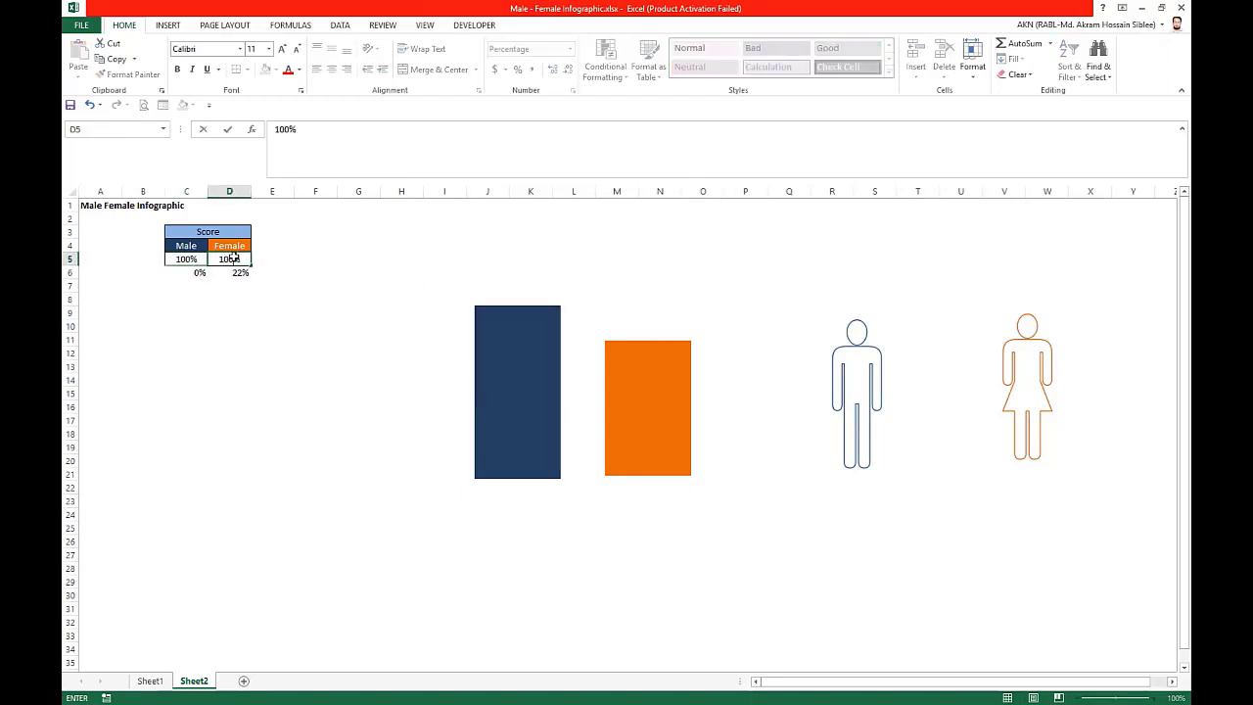
key("Return")
Step: Move the male outline icon onto the navy column and stretch it to full height
left_click(879, 353)
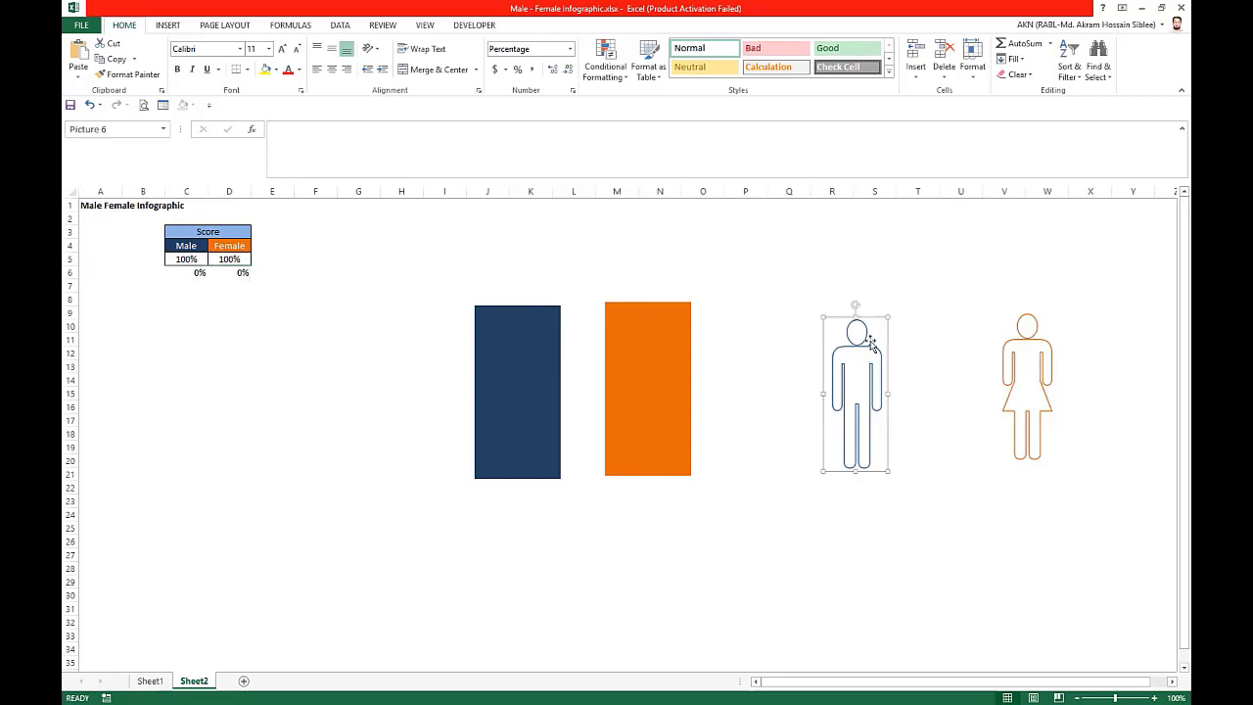
left_click_drag(874, 322, 521, 324)
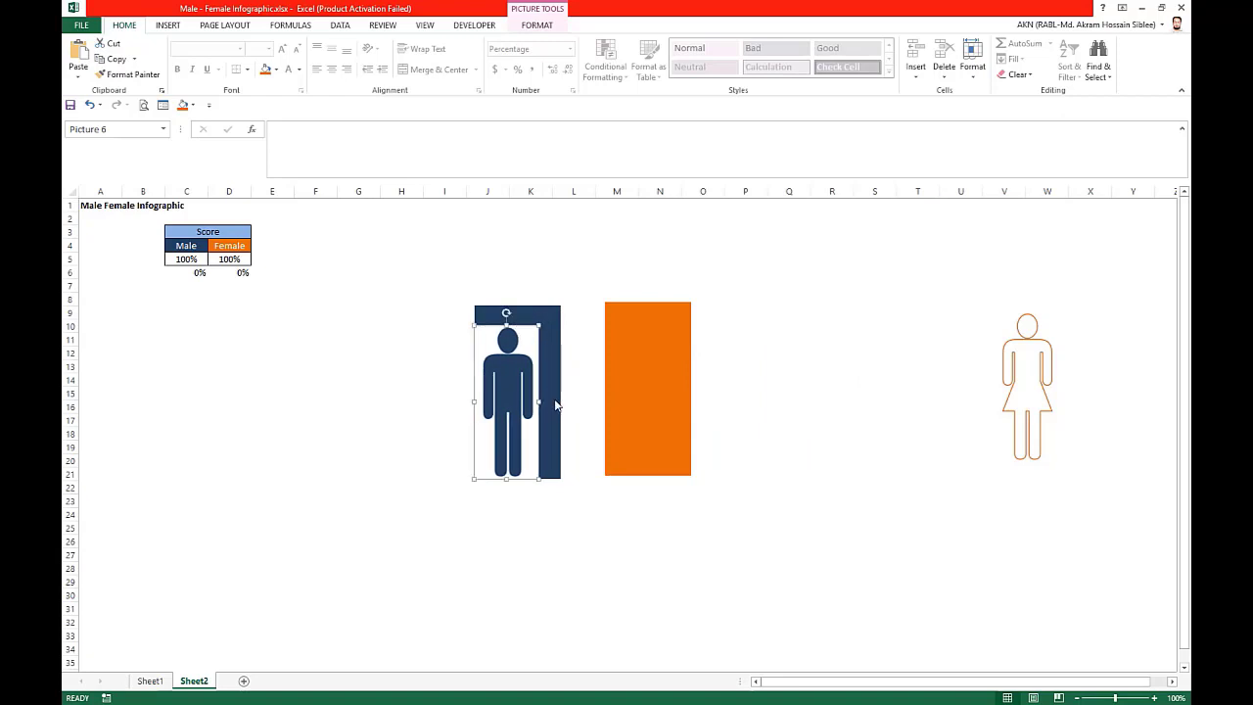
left_click(560, 396)
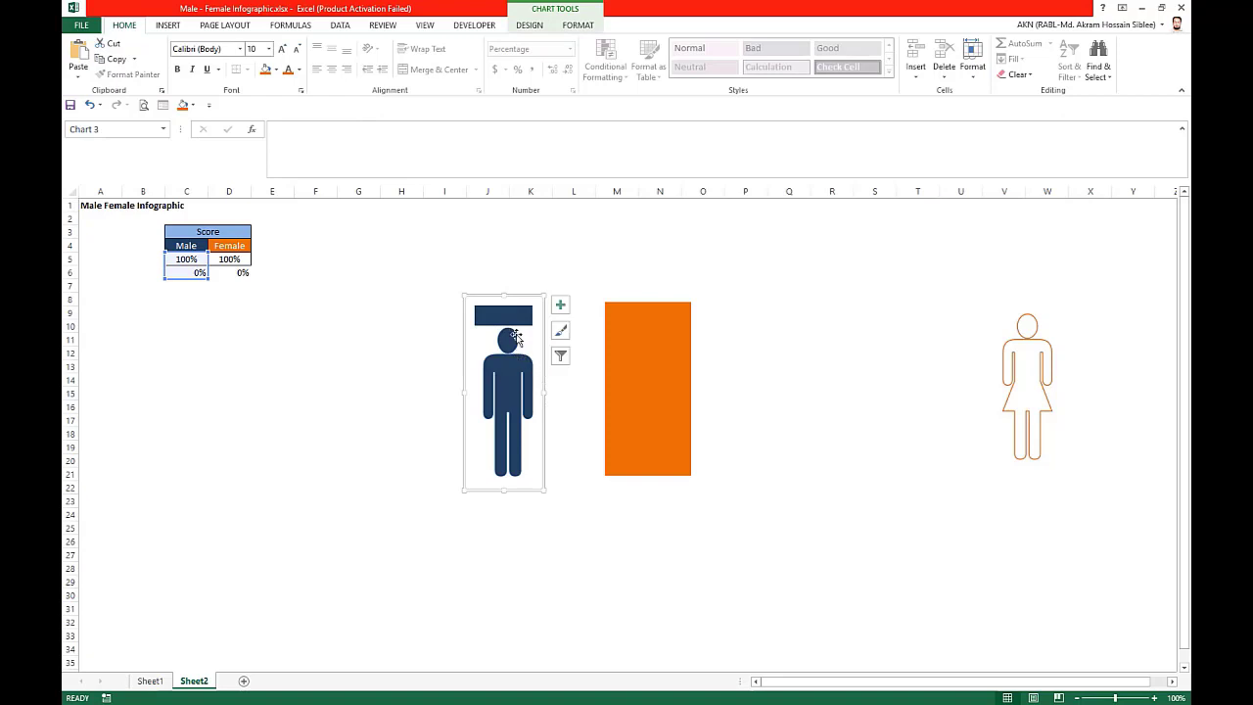
left_click(515, 335)
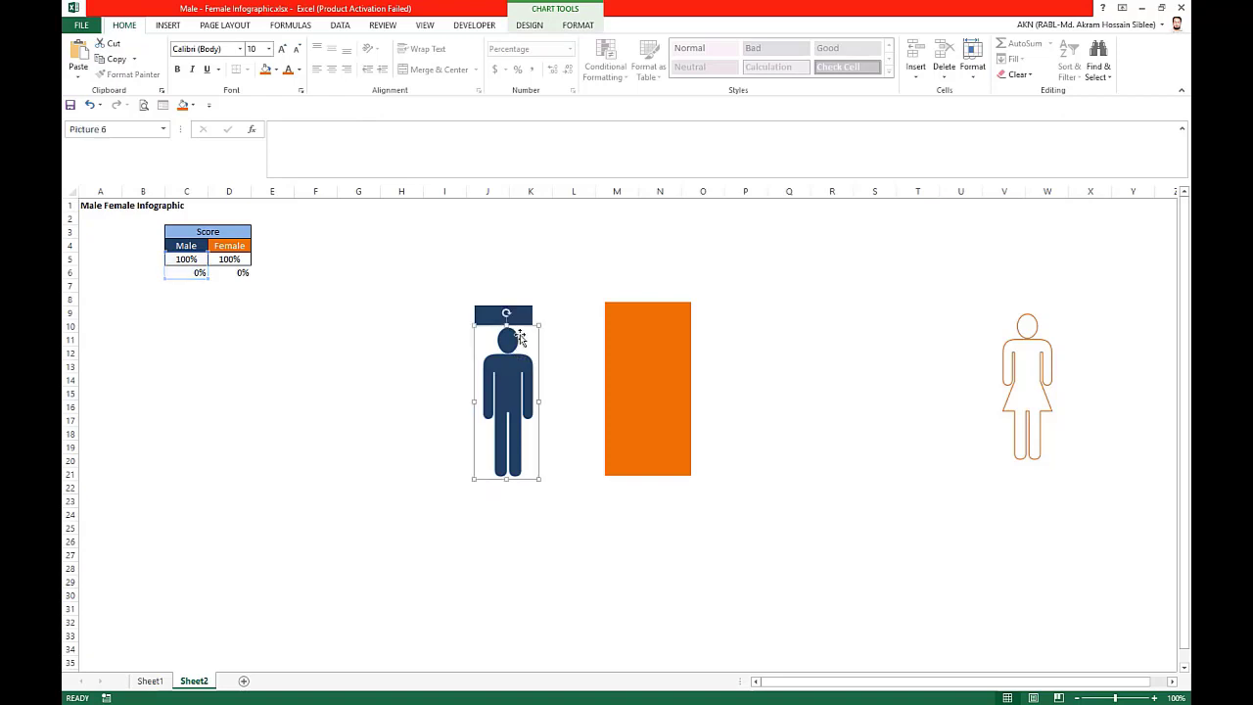
left_click_drag(506, 326, 512, 310)
left_click(559, 393)
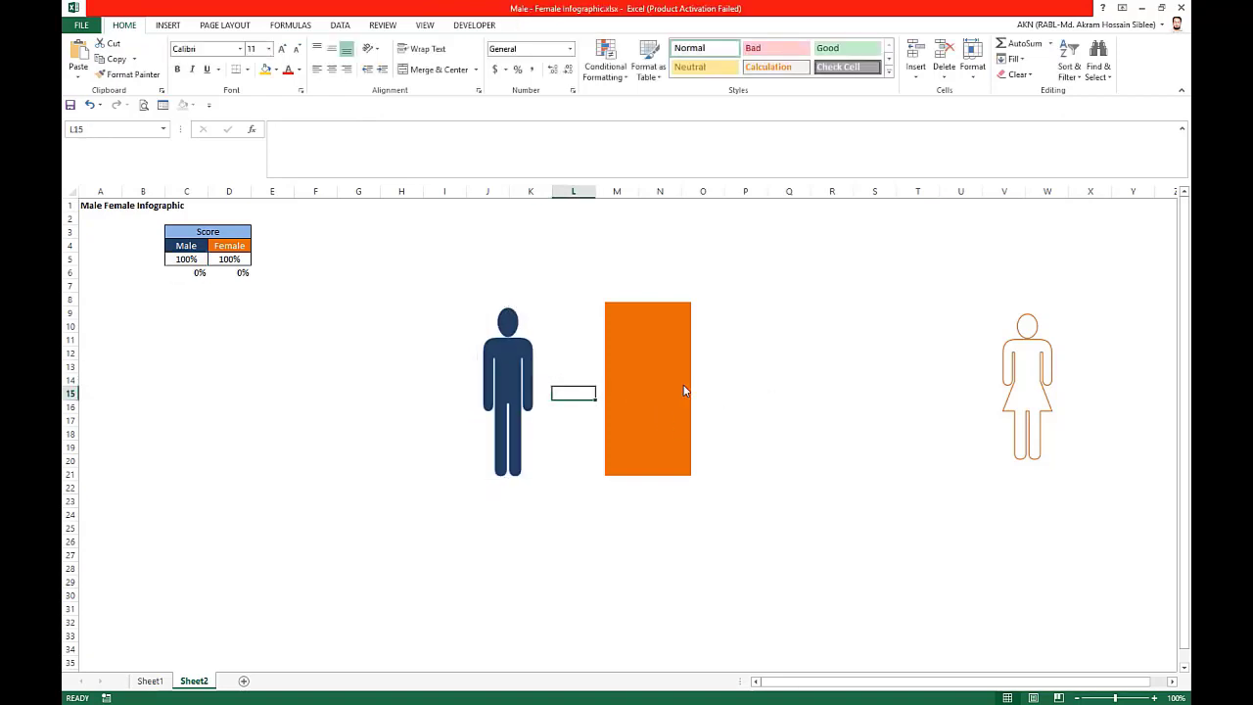
Step: Move the female outline icon onto the orange column and align it there
left_click_drag(1027, 391, 681, 395)
left_click(699, 395)
left_click(636, 318)
left_click_drag(636, 314, 637, 300)
left_click(726, 285)
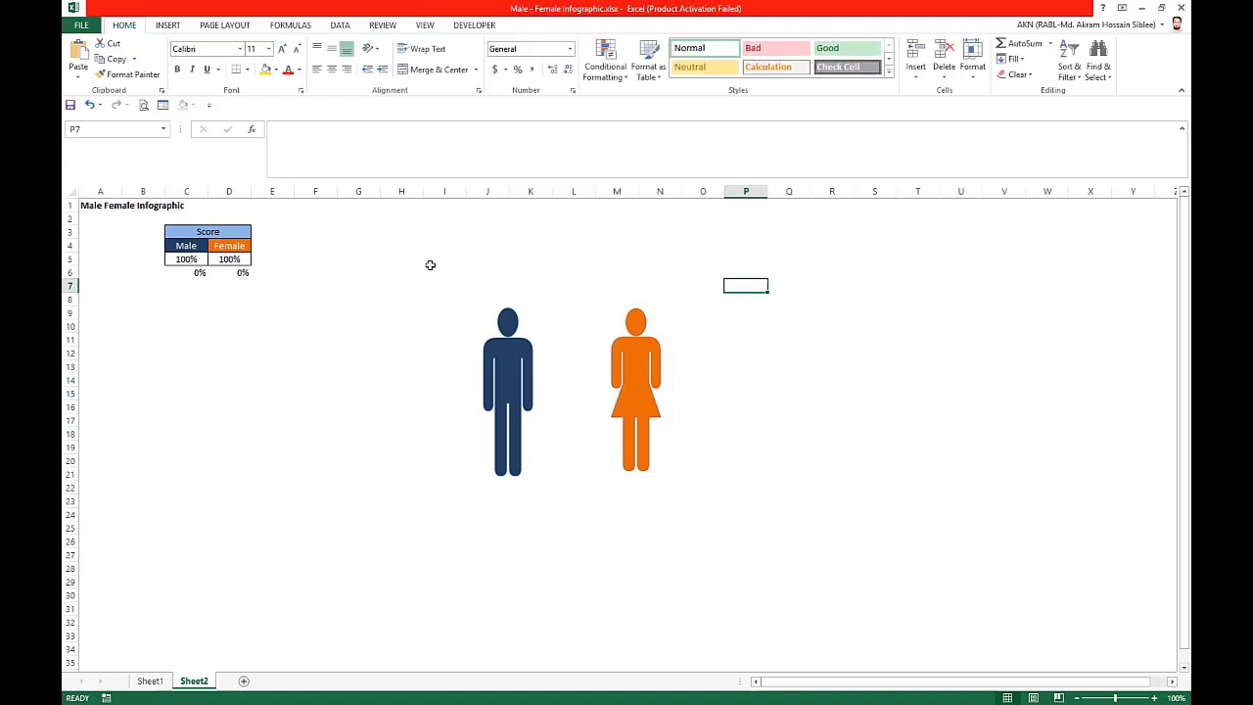
Step: Enter 74% in C5 and 56% in D5, correcting a mistaken 12% entry
left_click(200, 257)
type("74")
key("Return")
left_click(233, 258)
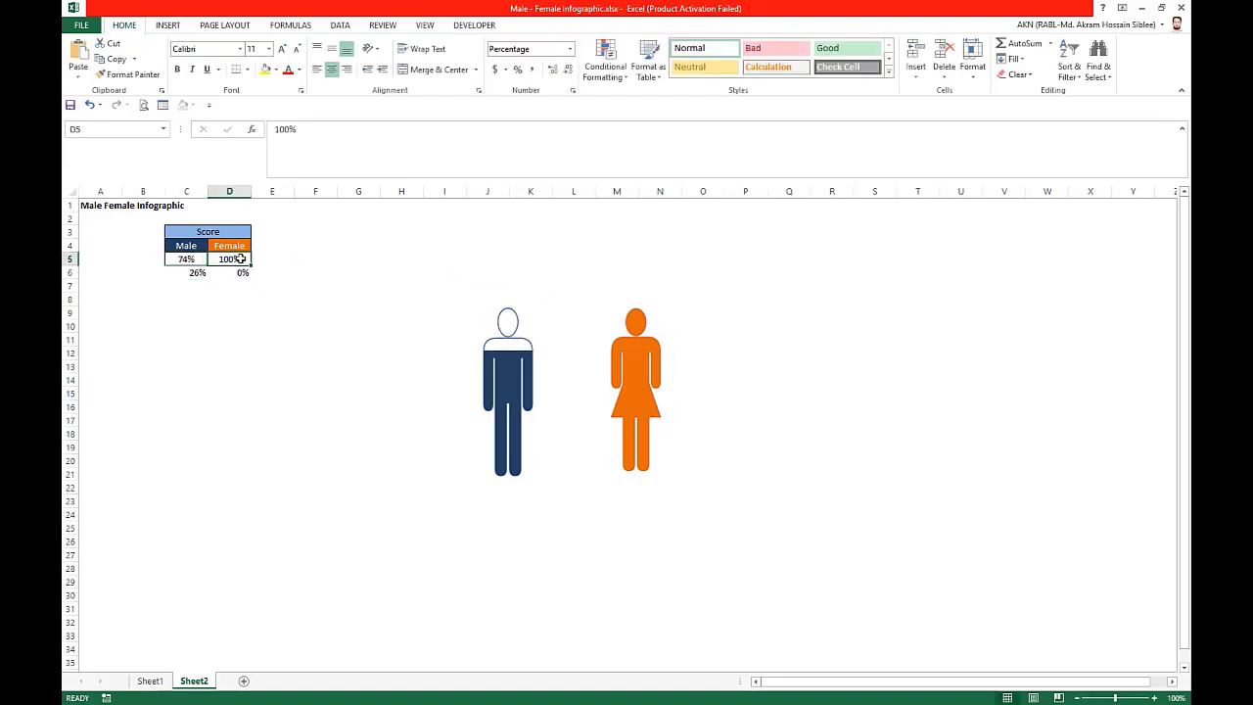
type("12")
key("Return")
left_click(239, 259)
type("56")
key("Return")
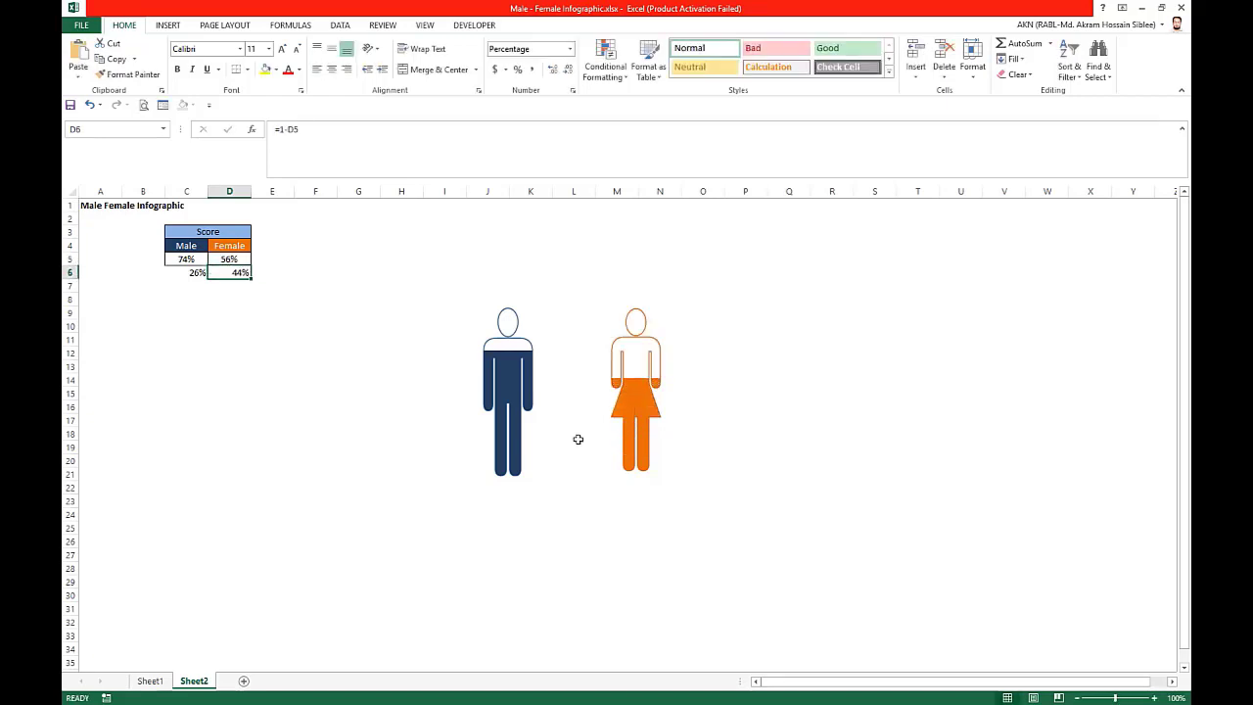
left_click(775, 442)
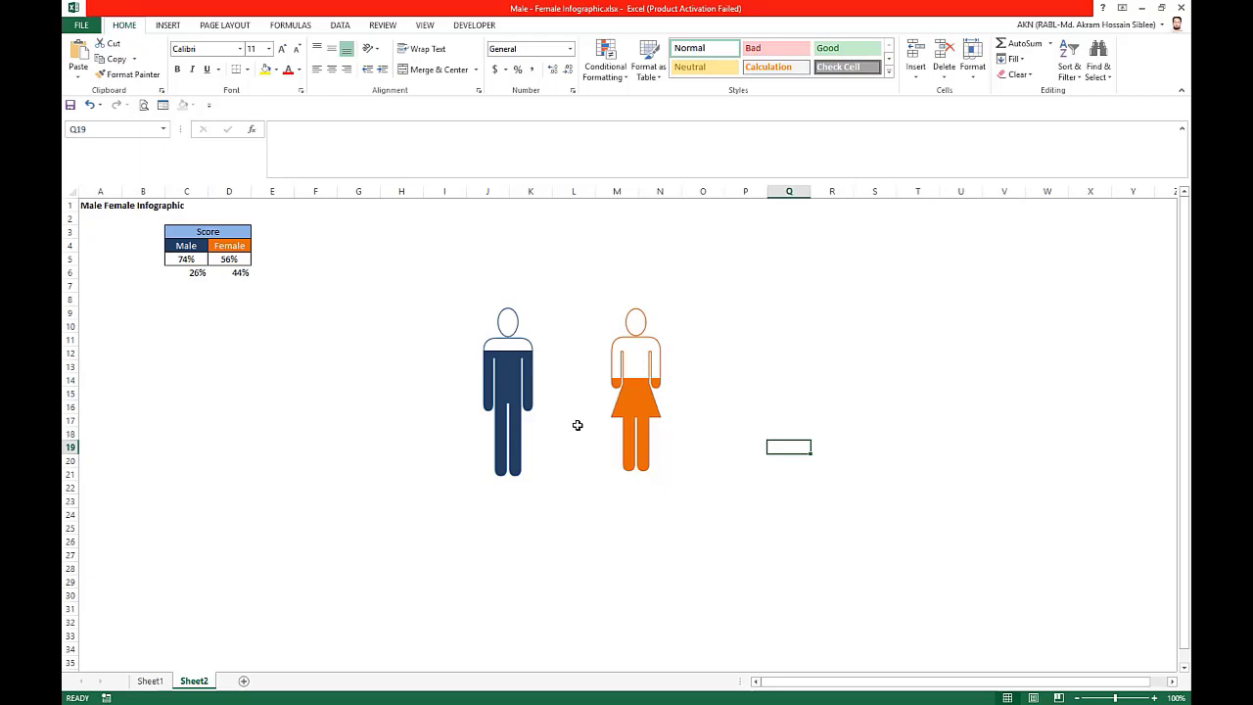